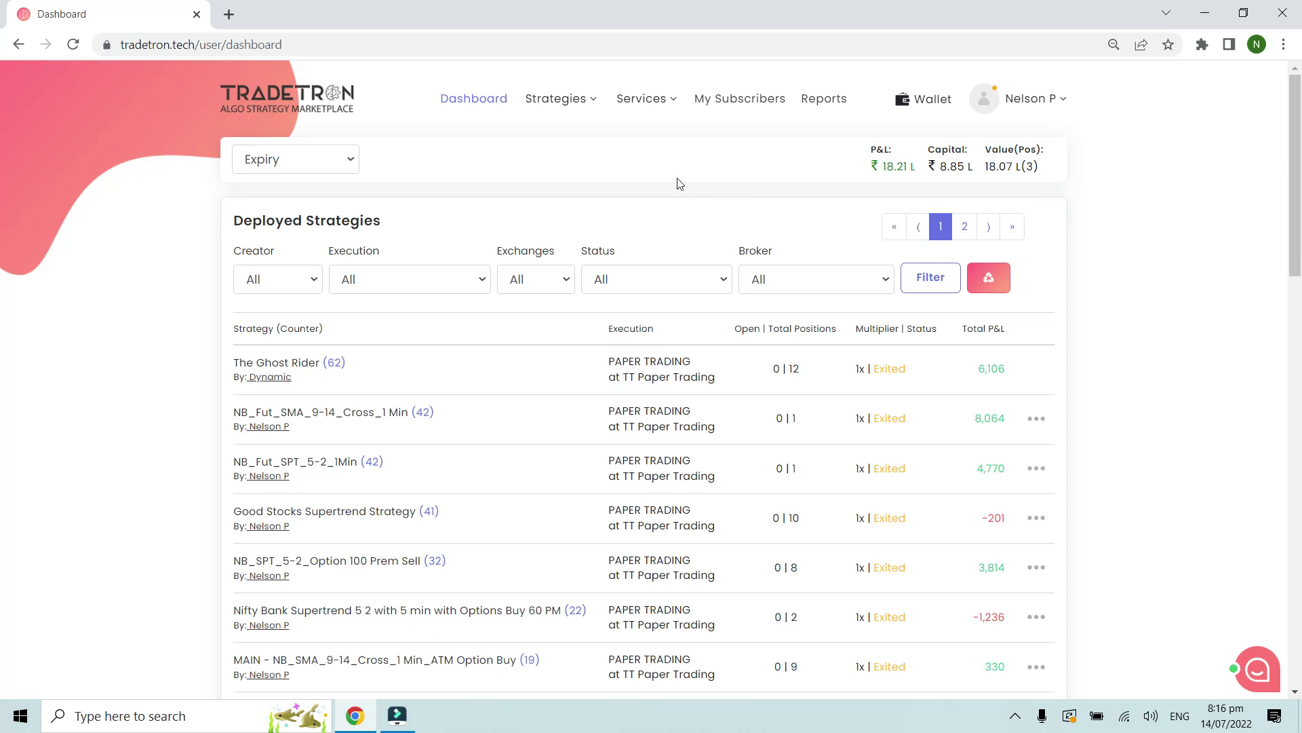
# - Open the Strategies dropdown in the dashboard's top navigation
pyautogui.click(588, 98)
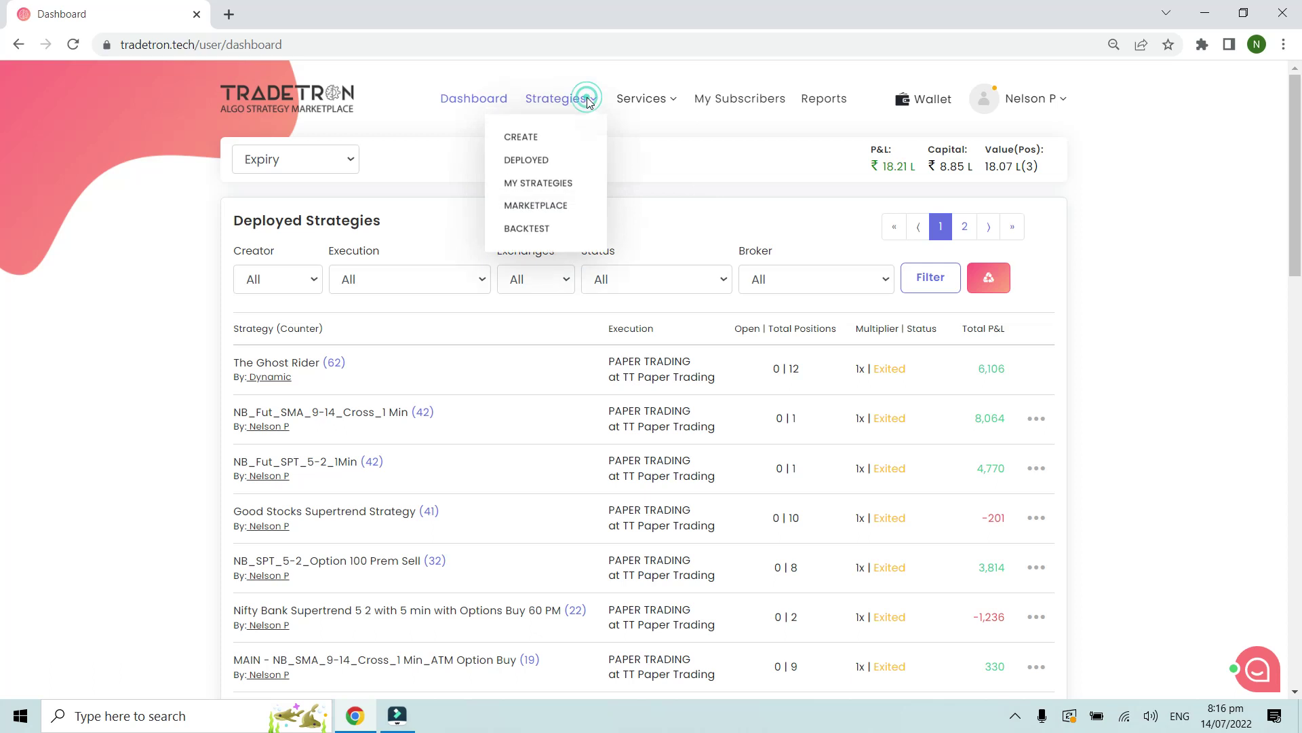
# - Go to My Strategies and filter the list to Subscribed strategies
pyautogui.click(551, 181)
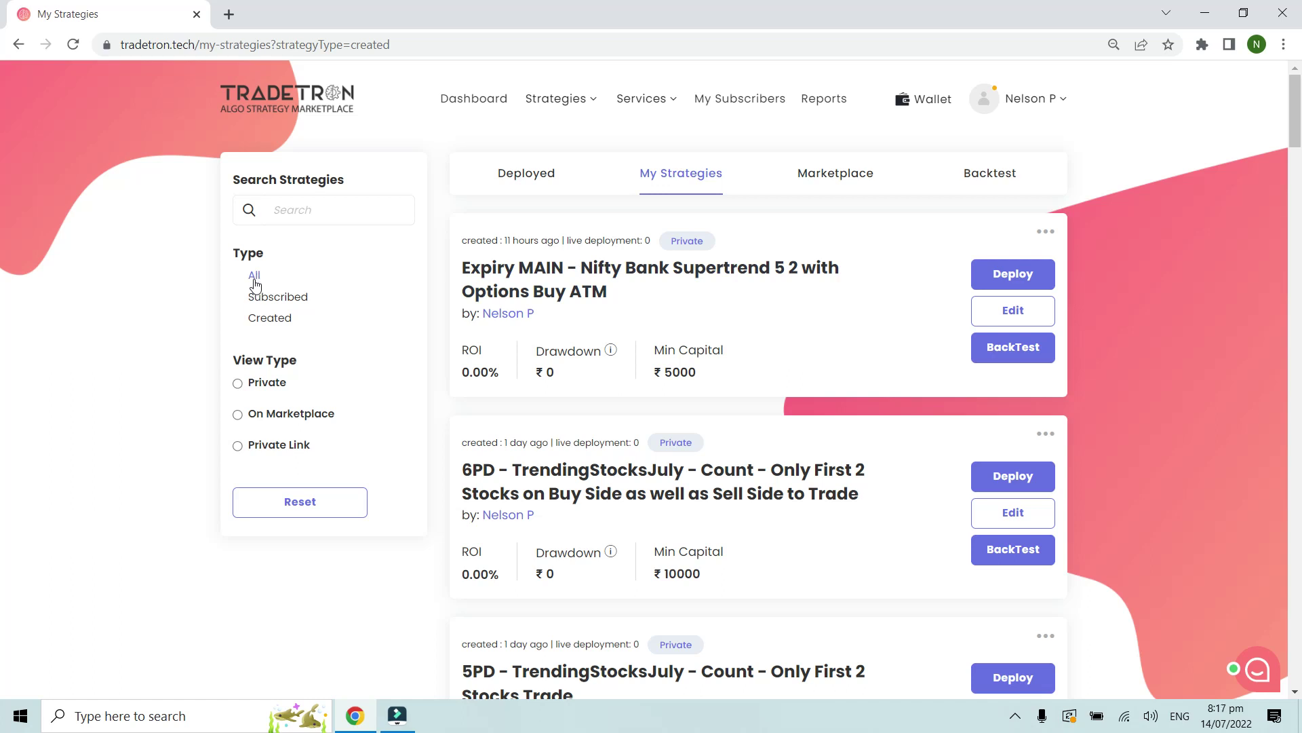
pyautogui.click(290, 303)
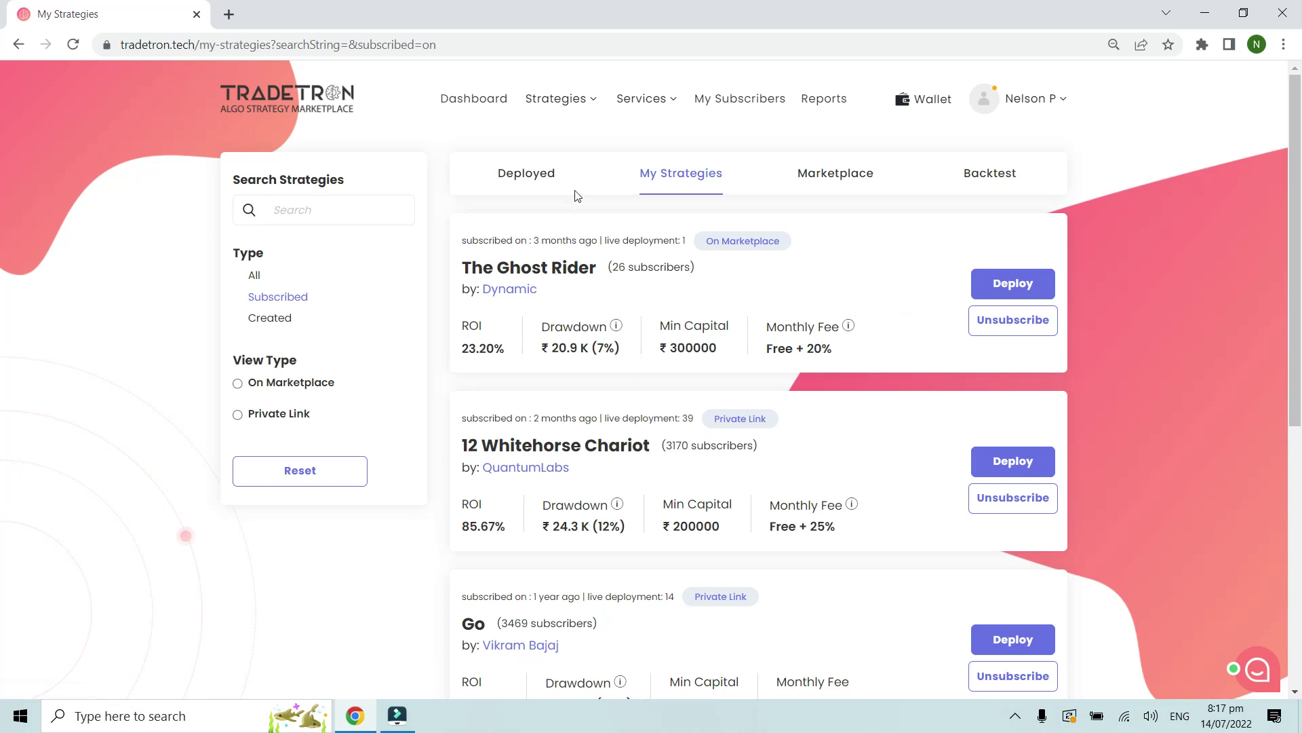
# - On the Deployed tab, choose Statistics from The Ghost Rider's ••• actions
pyautogui.click(531, 174)
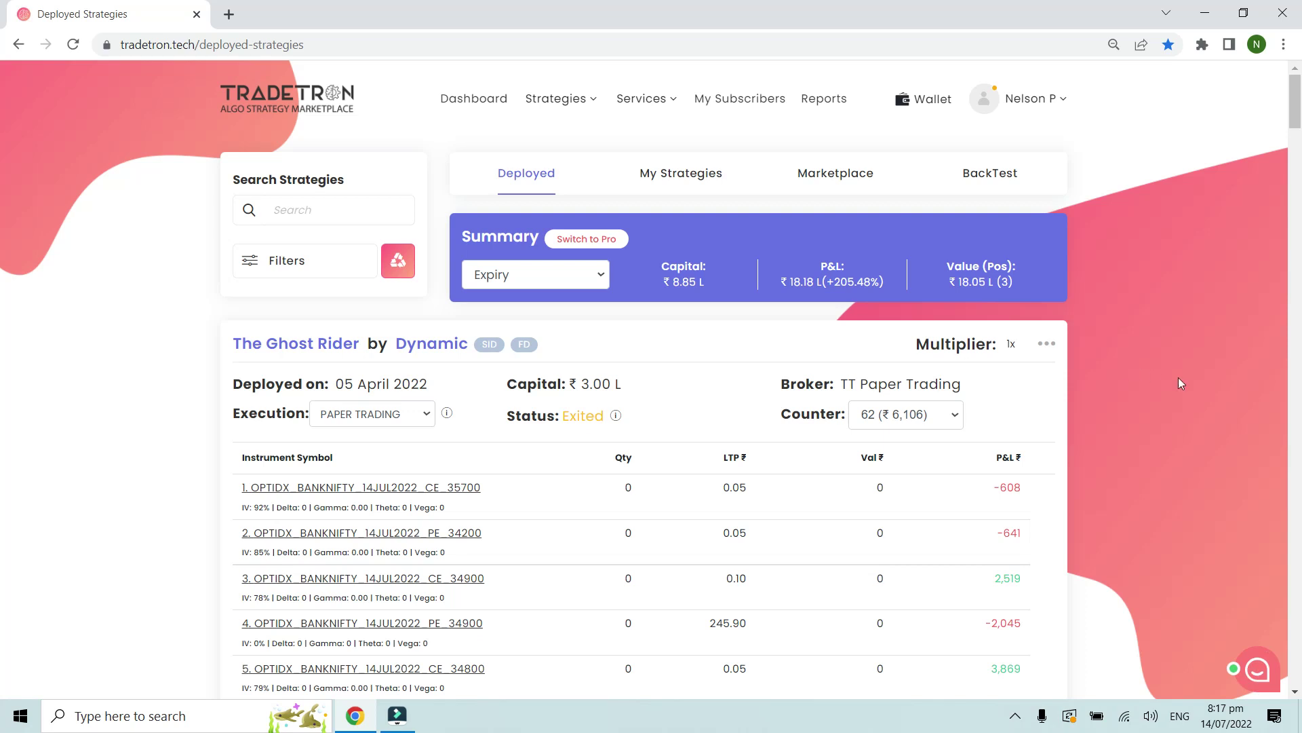
pyautogui.click(1046, 348)
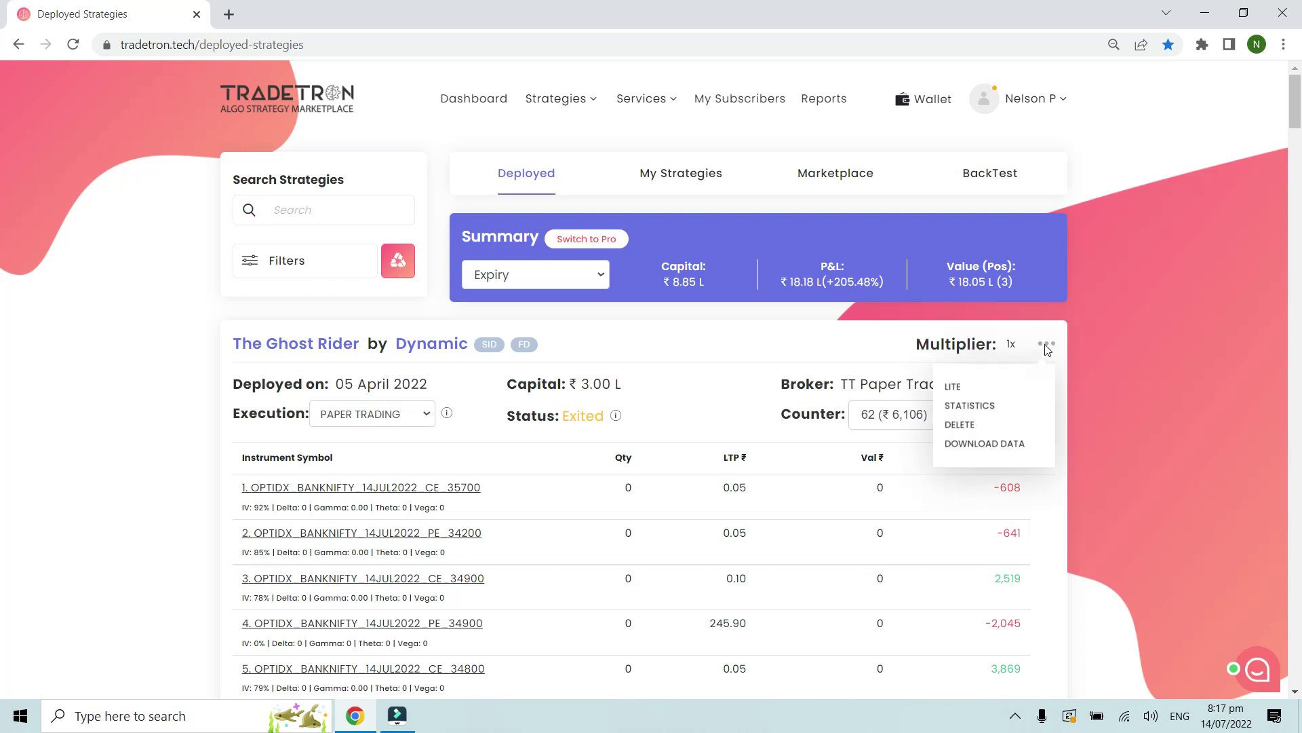
pyautogui.click(966, 406)
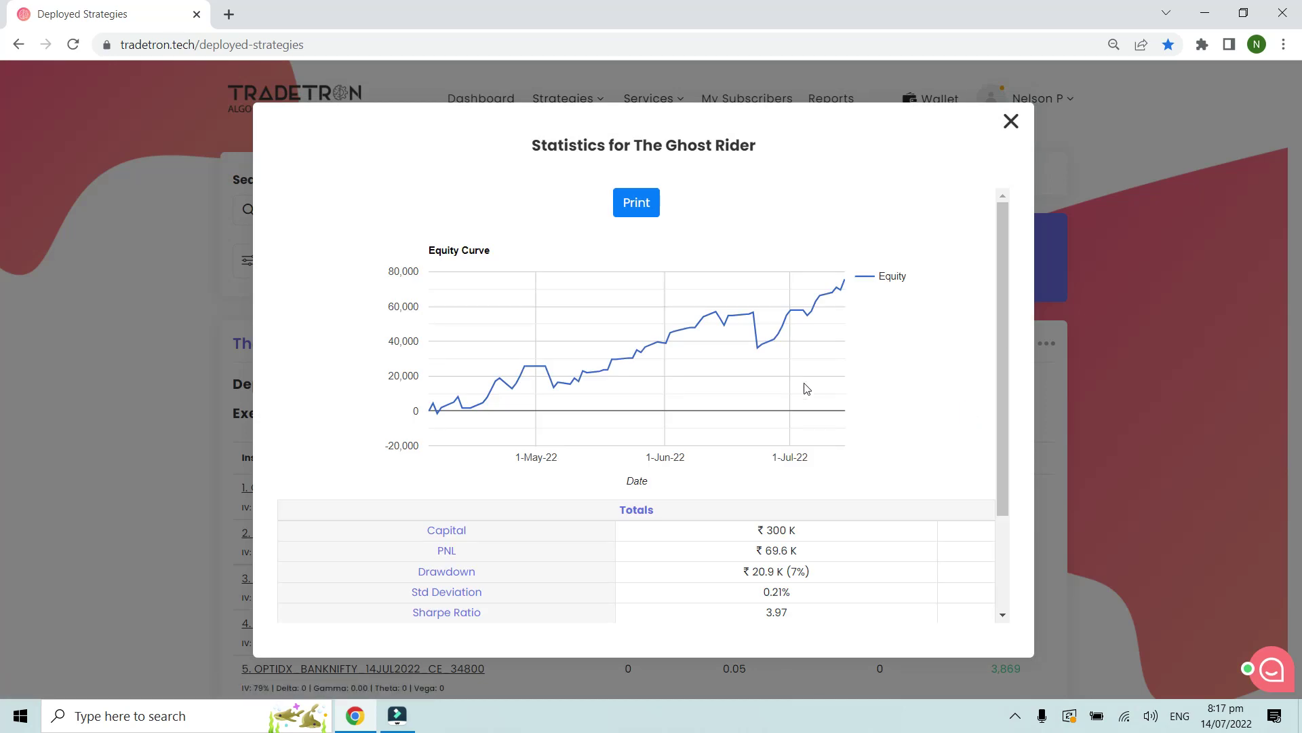
# - Scroll through The Ghost Rider's equity curve, totals and monthly PNL, then close the modal
pyautogui.scroll(-2, 805, 387)
pyautogui.scroll(2, 576, 340)
pyautogui.moveTo(457, 403)
pyautogui.moveTo(848, 285)
pyautogui.scroll(-2, 807, 385)
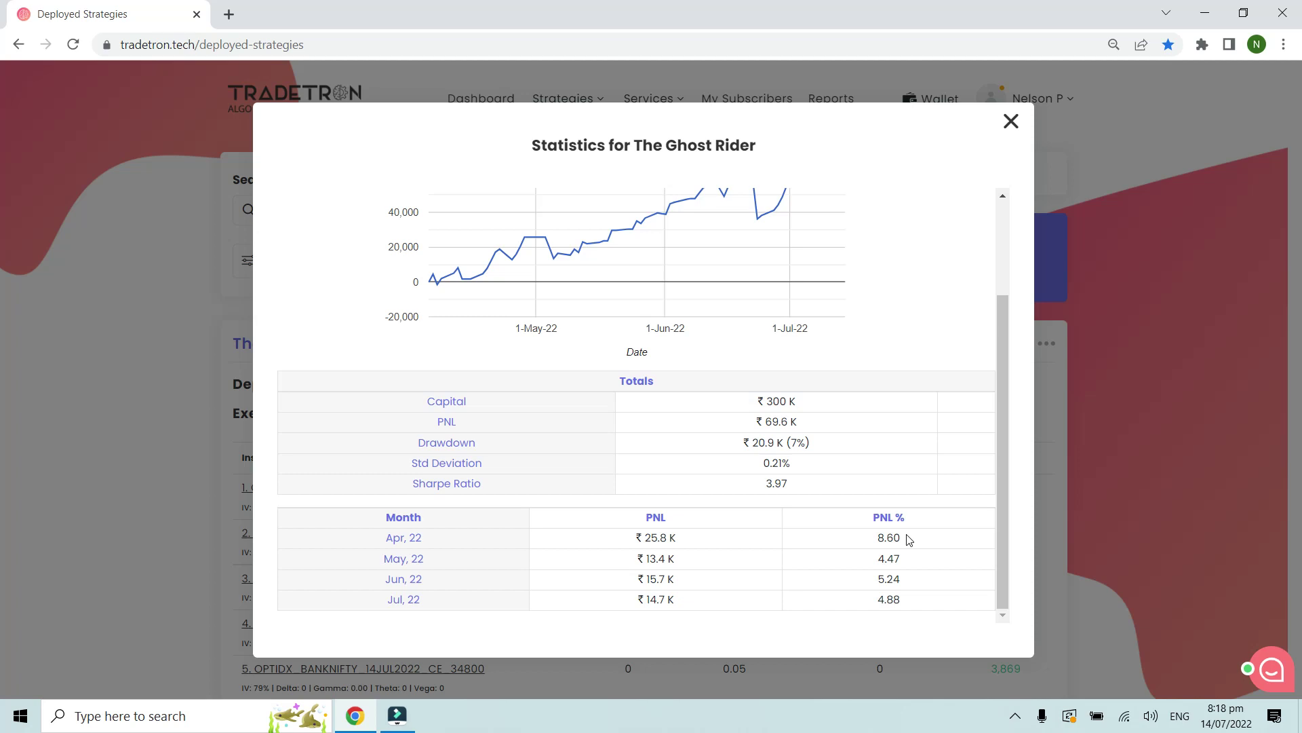
pyautogui.scroll(2, 865, 437)
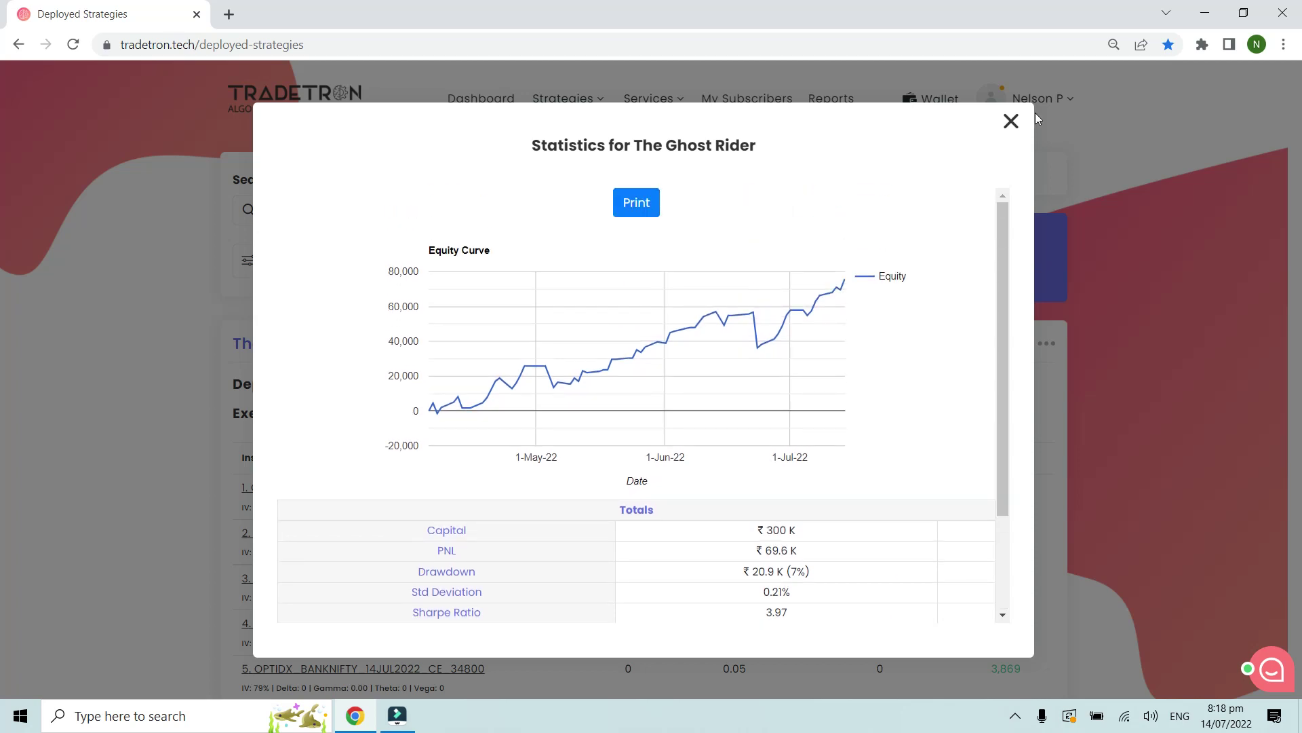
pyautogui.click(1010, 122)
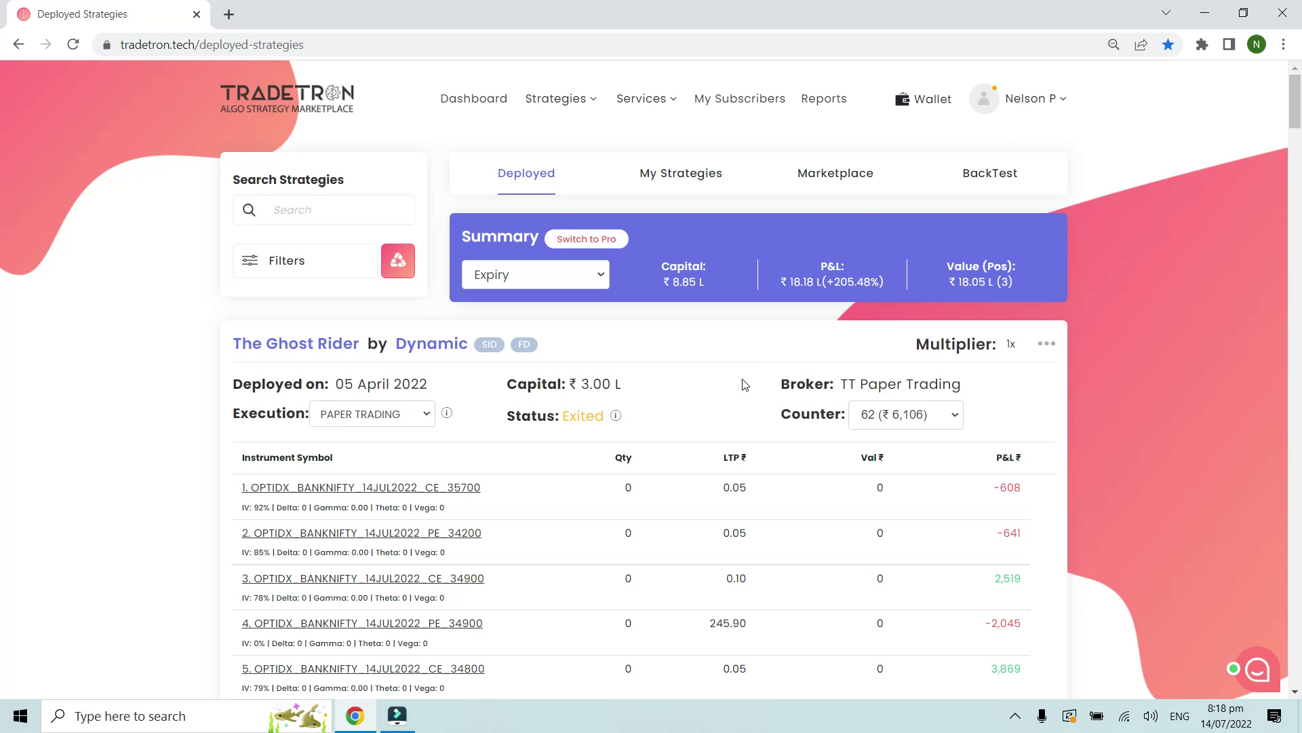
# - Open The Ghost Rider's strategy page in a new browser tab and switch to it
pyautogui.rightClick(277, 350)
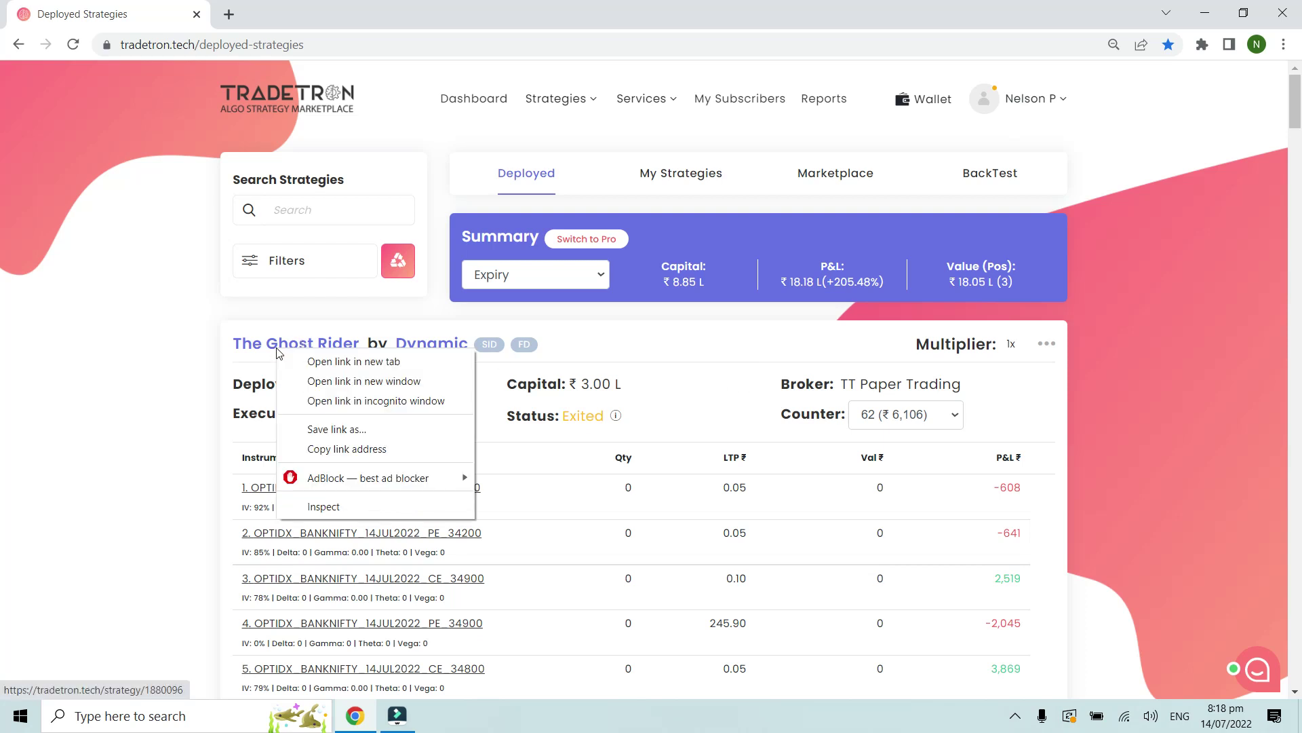
pyautogui.click(327, 363)
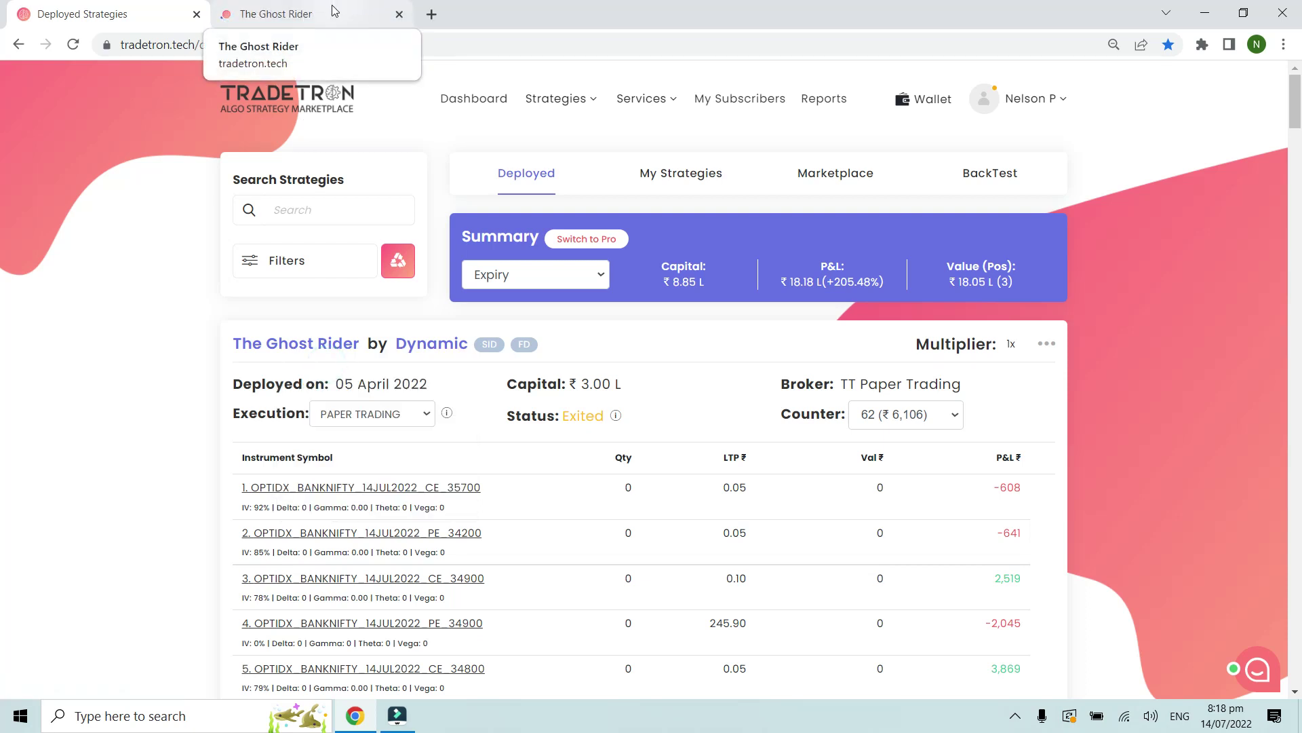
pyautogui.click(333, 10)
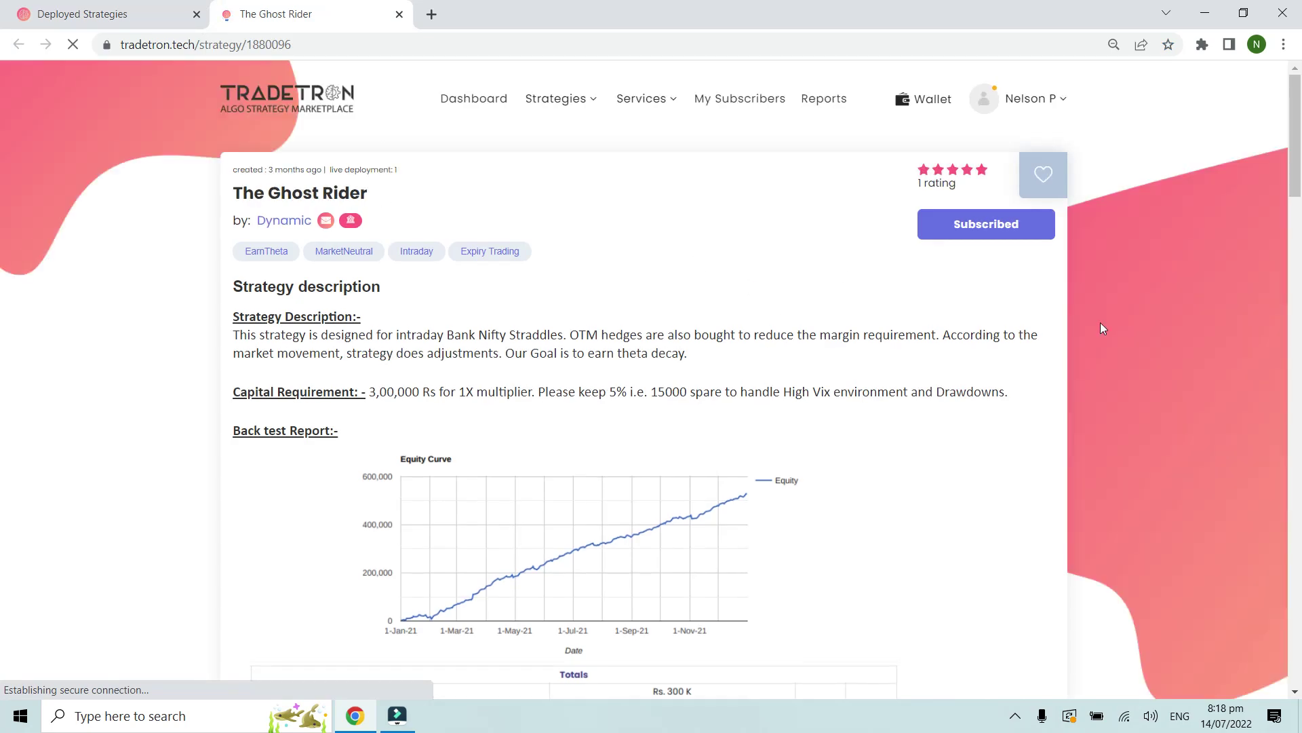
# - Scroll through The Ghost Rider's statistics and trading history, then return to Deployed Strategies
pyautogui.scroll(-10, 1100, 323)
pyautogui.scroll(-10, 1103, 328)
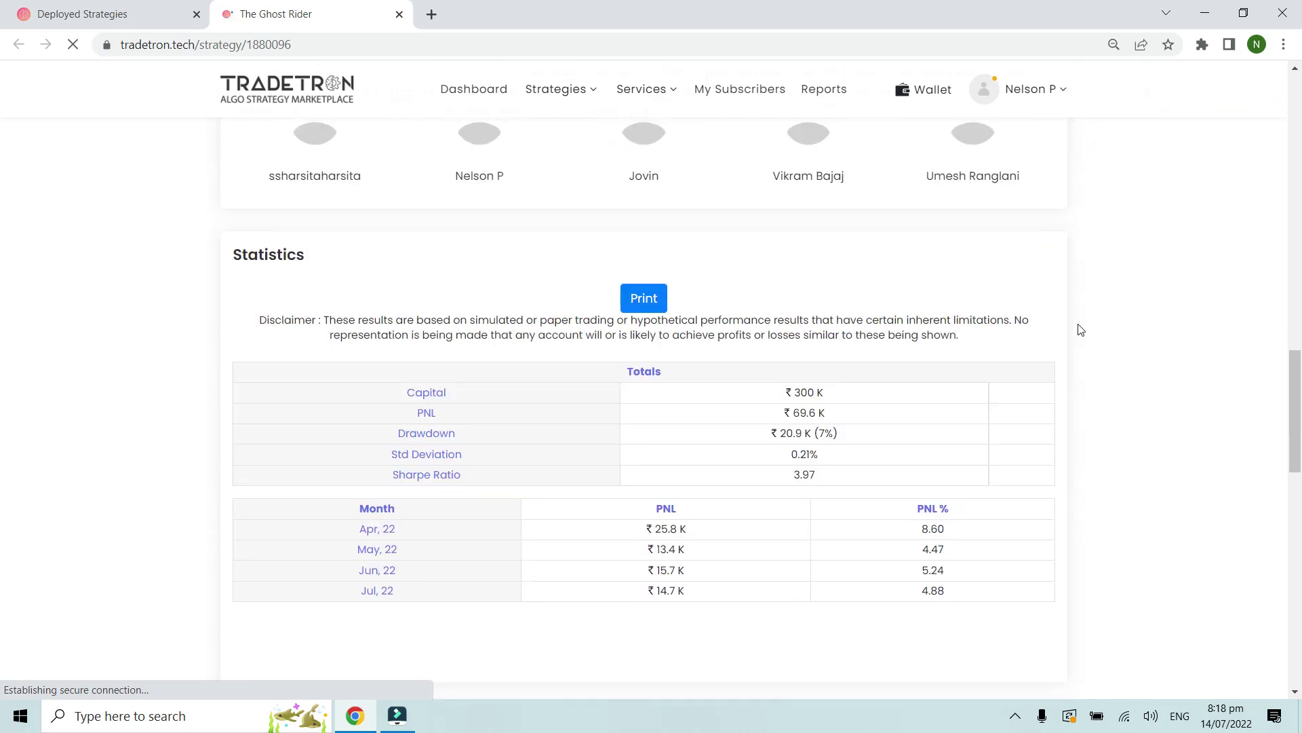
pyautogui.scroll(1, 417, 335)
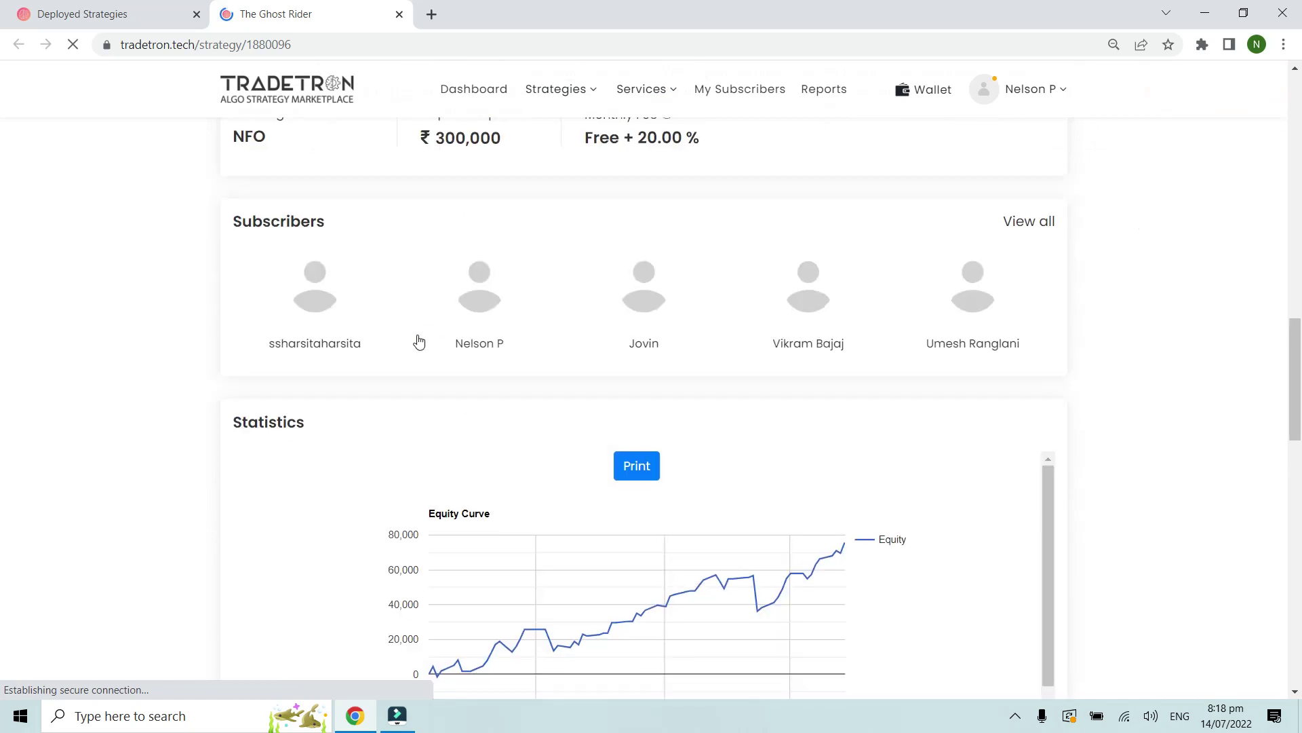
pyautogui.scroll(-2, 278, 402)
pyautogui.scroll(2, 278, 401)
pyautogui.scroll(-2, 152, 421)
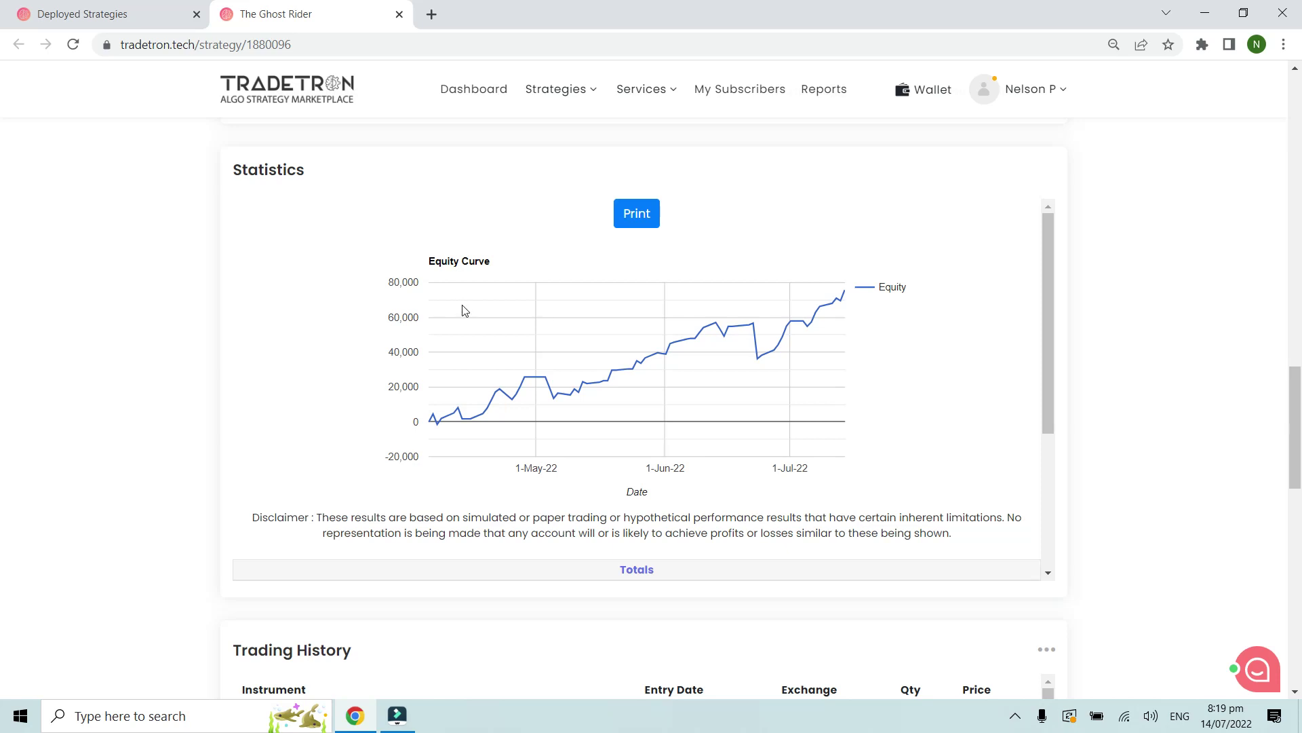
pyautogui.scroll(-1, 466, 304)
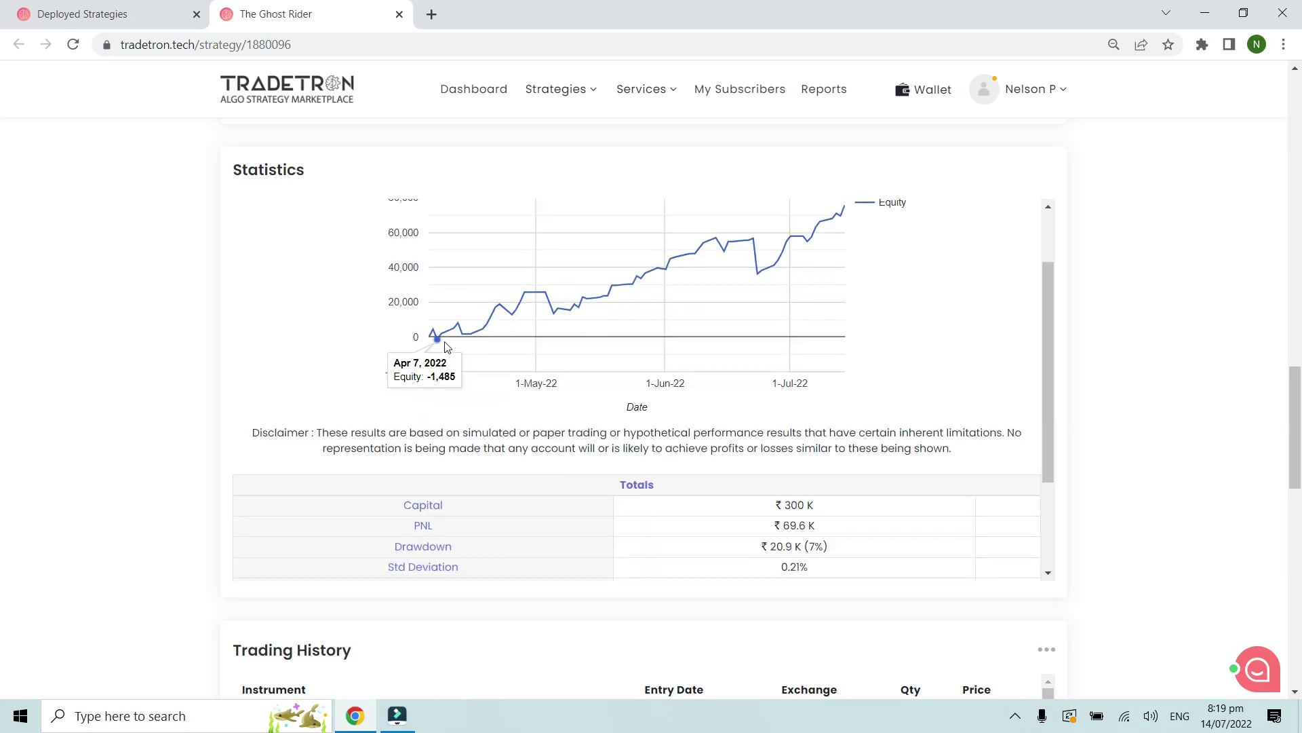
pyautogui.scroll(1, 681, 337)
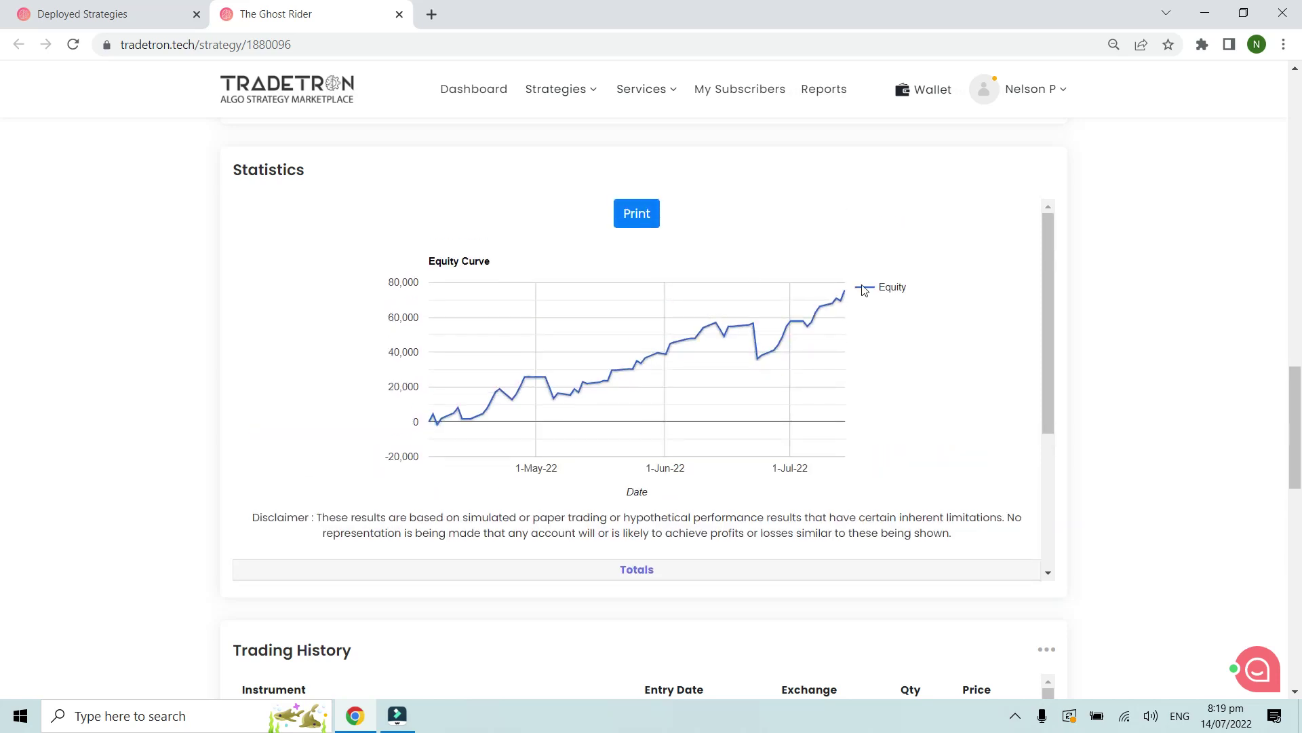
pyautogui.scroll(-3, 902, 319)
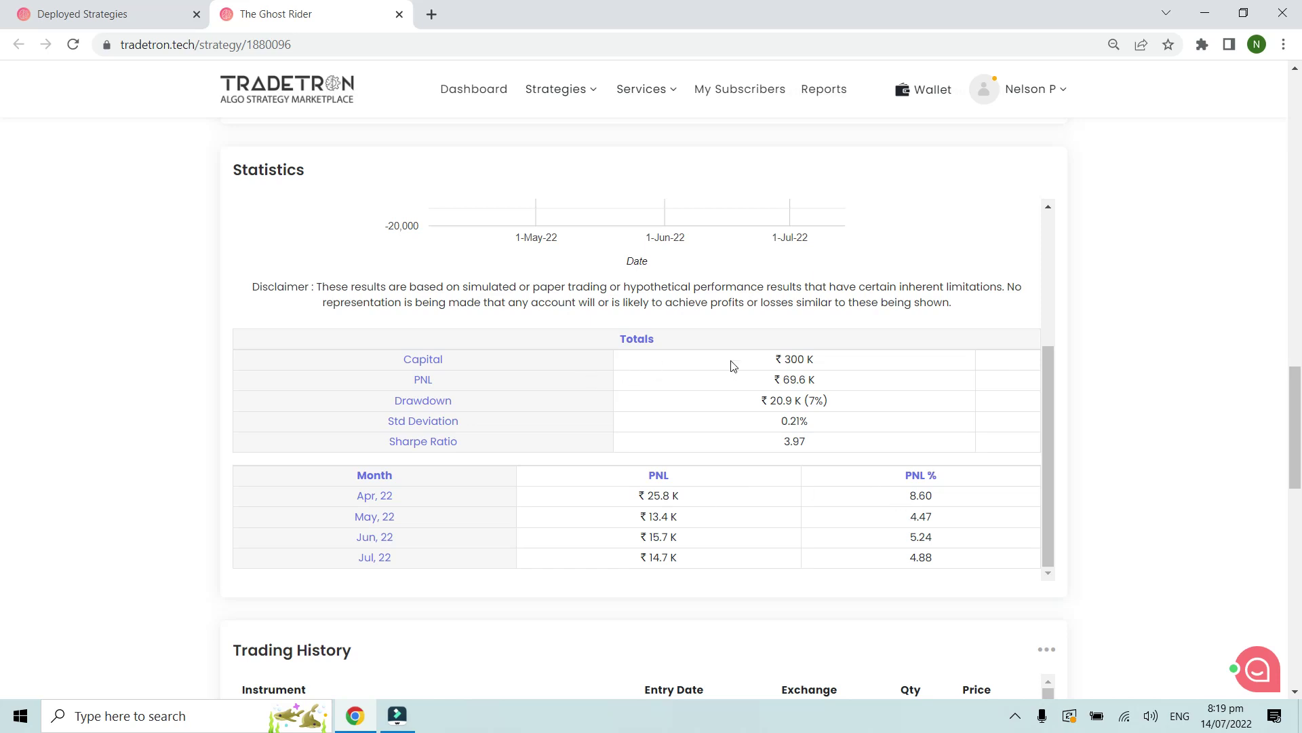
pyautogui.scroll(-5, 733, 366)
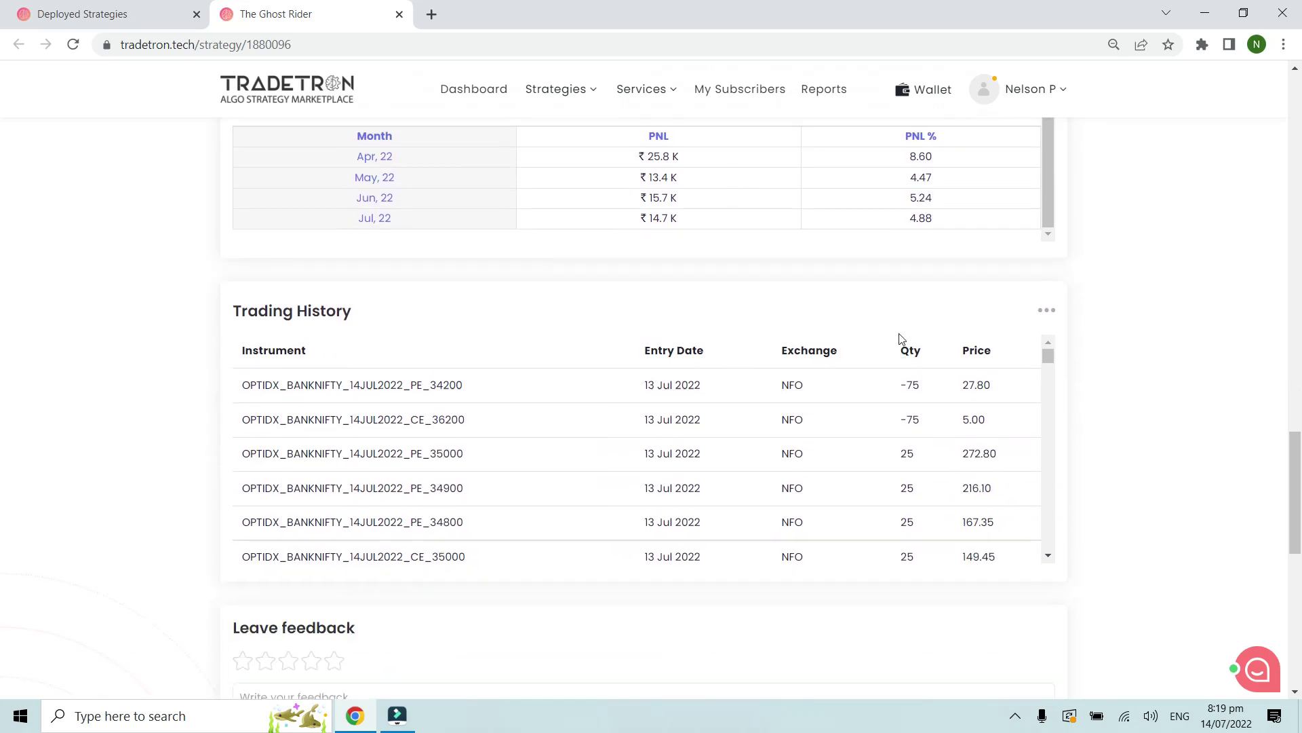
pyautogui.scroll(3, 900, 339)
pyautogui.scroll(3, 991, 328)
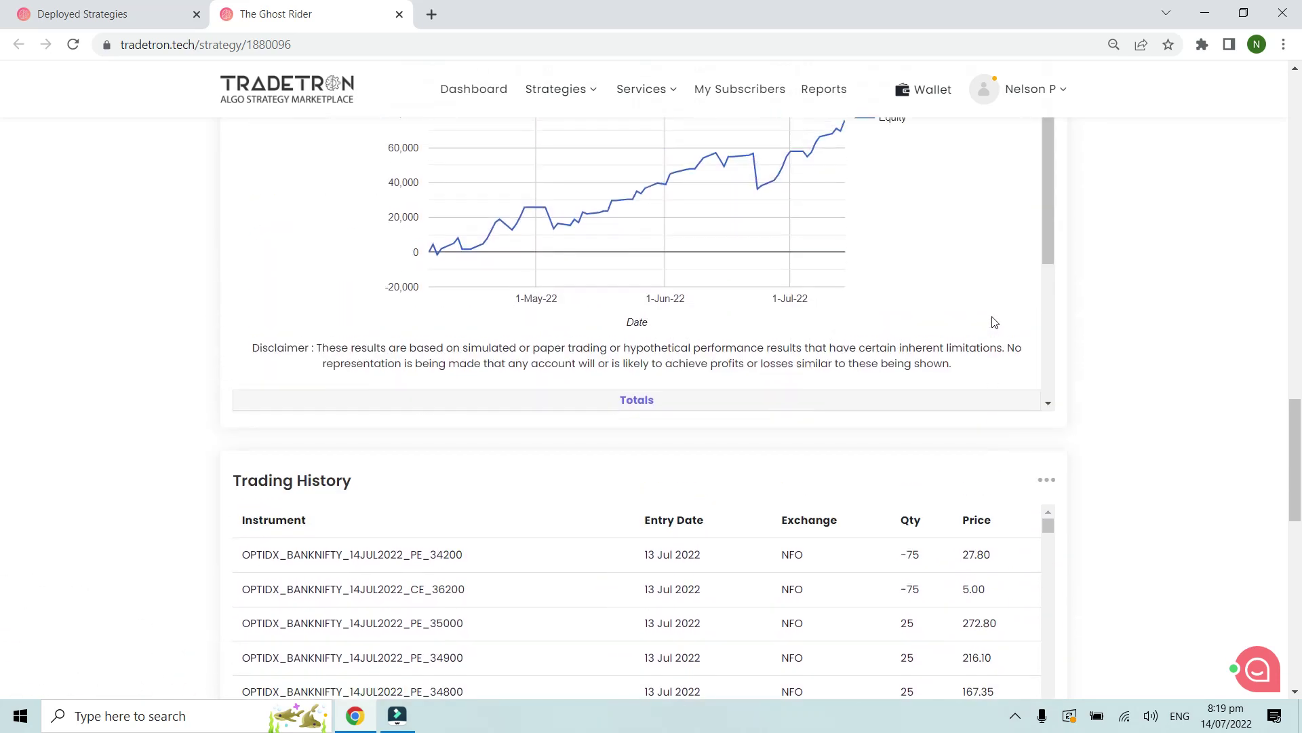
pyautogui.scroll(6, 1110, 332)
pyautogui.scroll(-4, 933, 457)
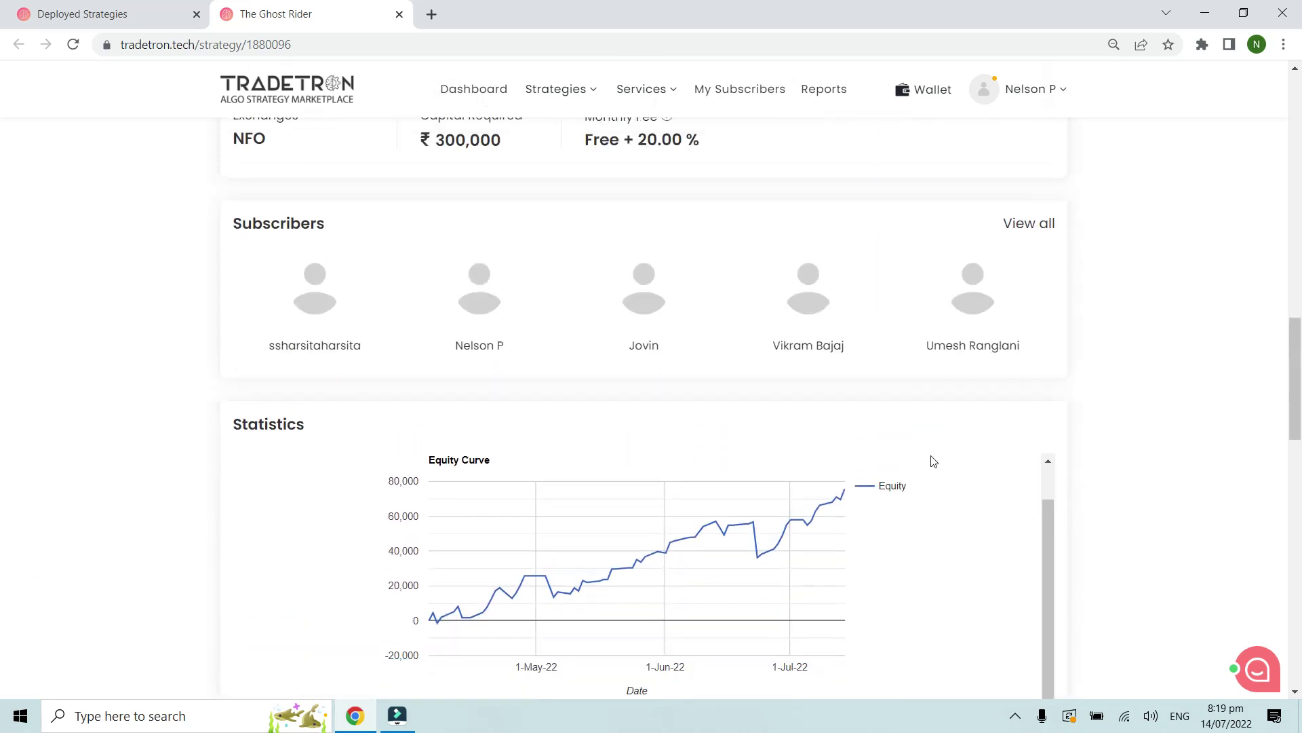
pyautogui.scroll(-3, 934, 461)
pyautogui.scroll(-2, 1134, 441)
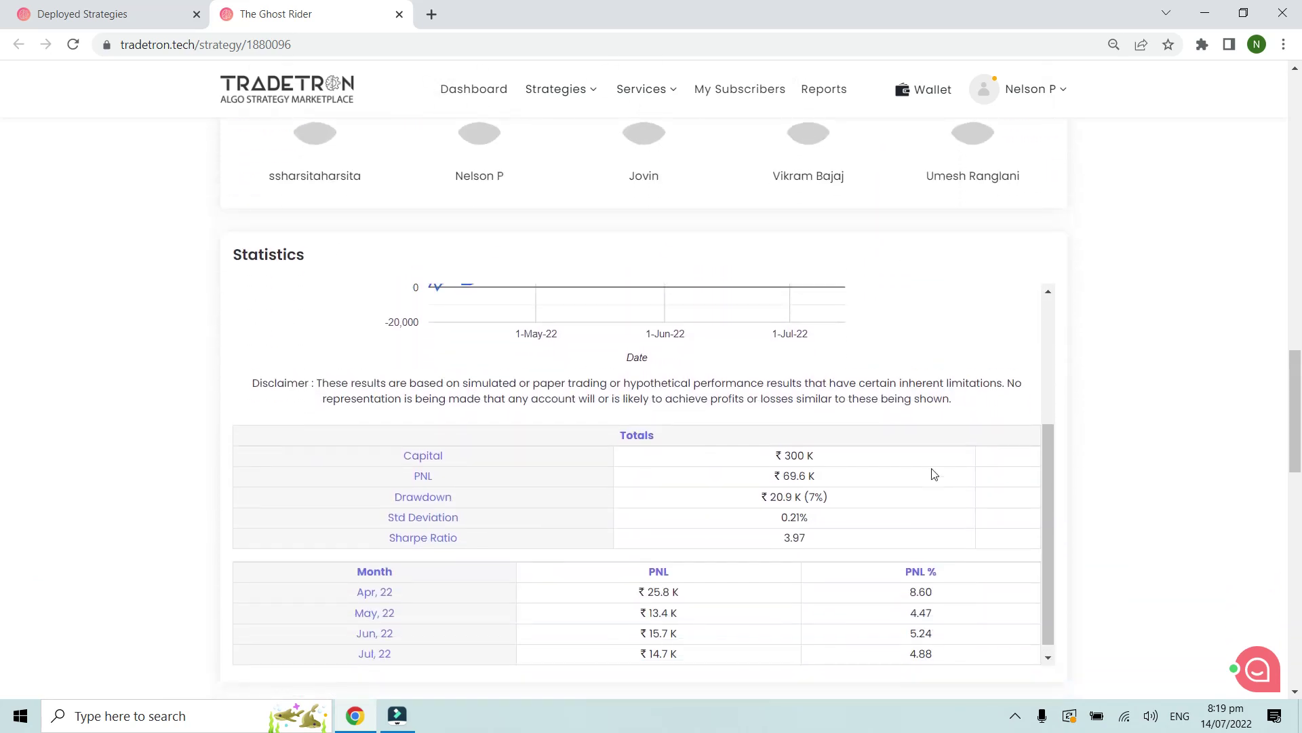
pyautogui.scroll(7, 933, 475)
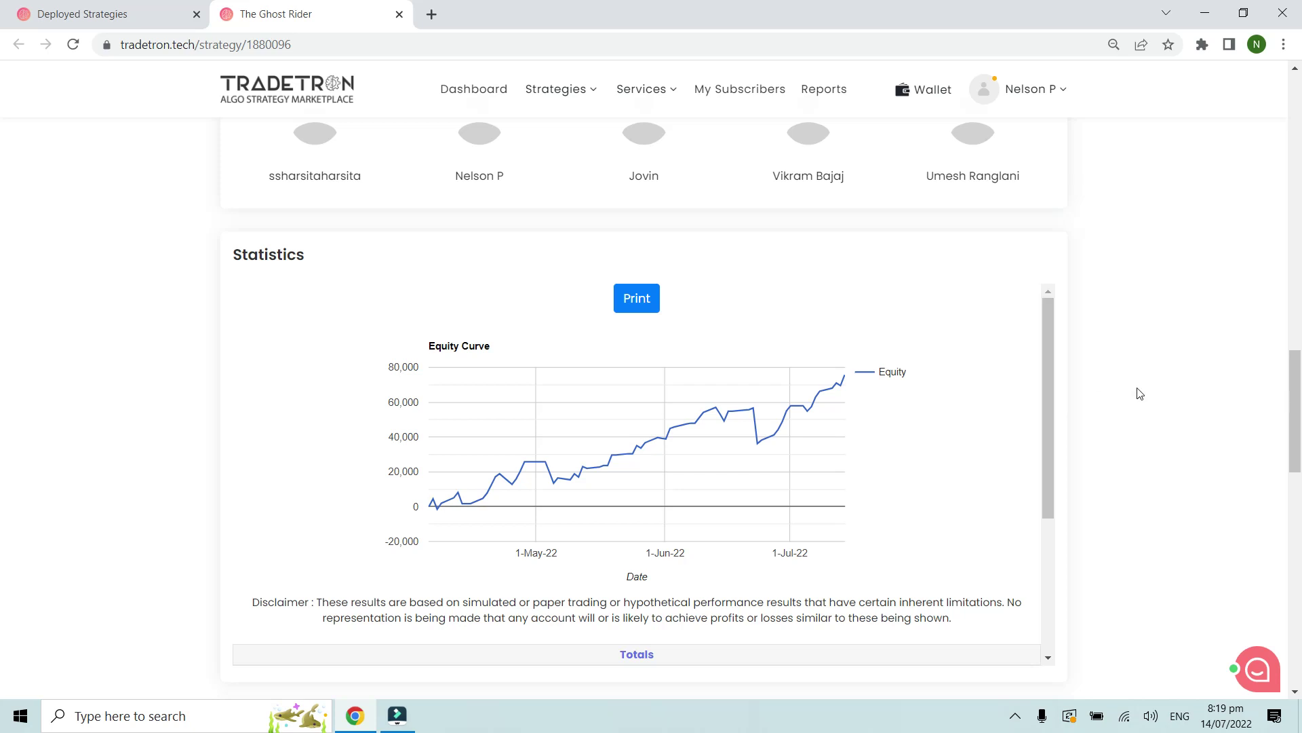
pyautogui.scroll(12, 1140, 389)
pyautogui.scroll(10, 1143, 392)
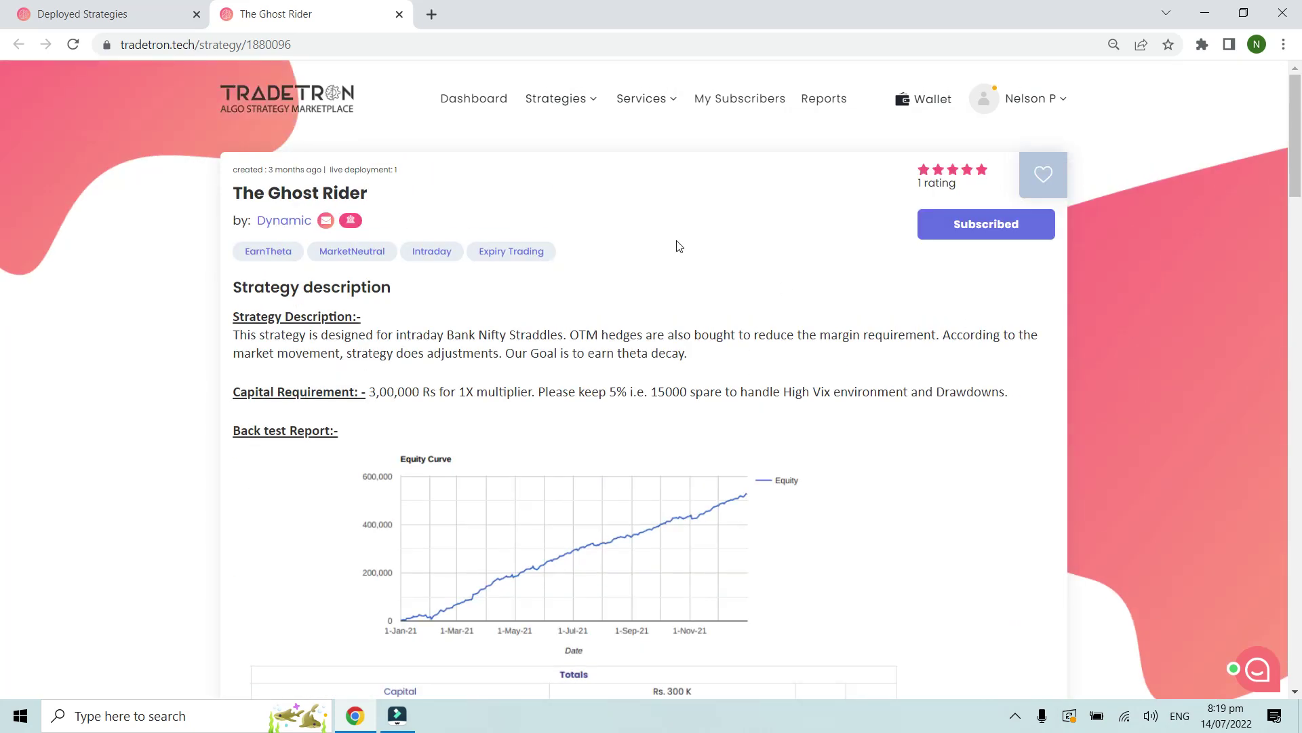
pyautogui.click(129, 12)
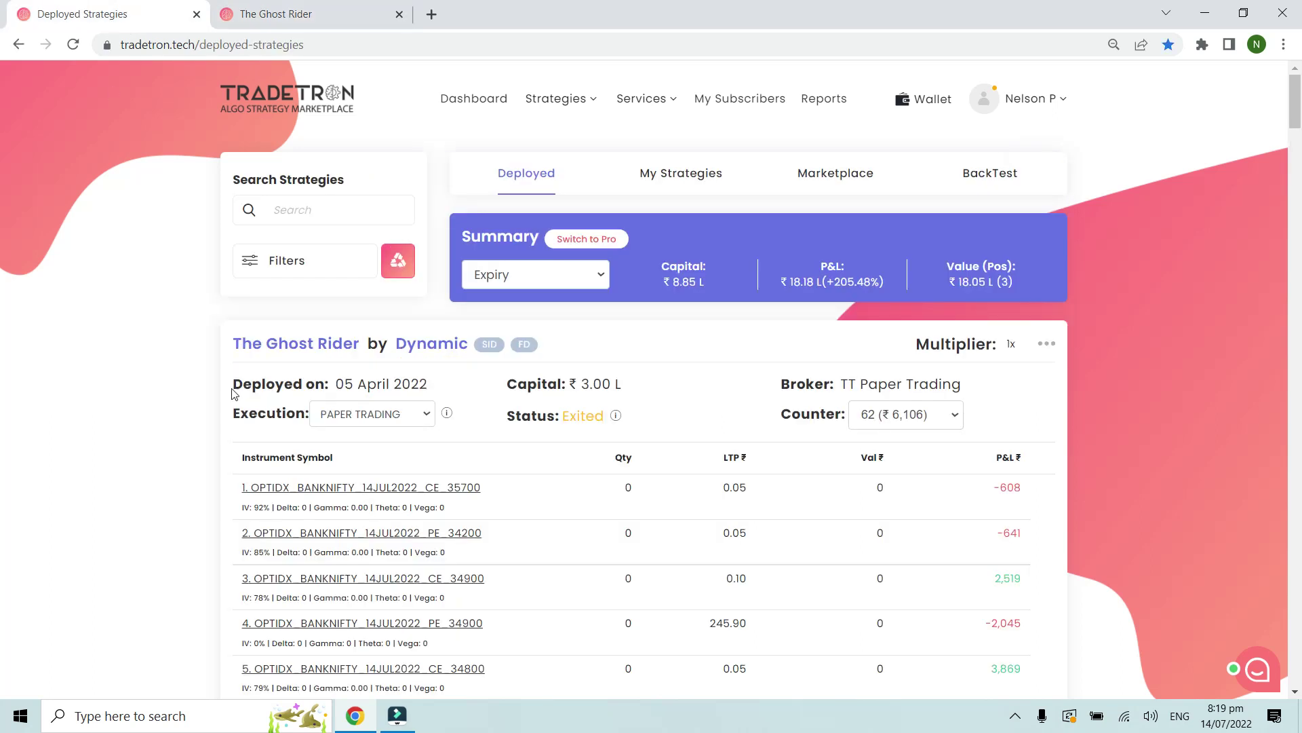
# - Scroll to The Ghost Rider card on Deployed Strategies and open its Counter dropdown
pyautogui.click(177, 377)
pyautogui.scroll(-1, 178, 378)
pyautogui.scroll(-3, 633, 297)
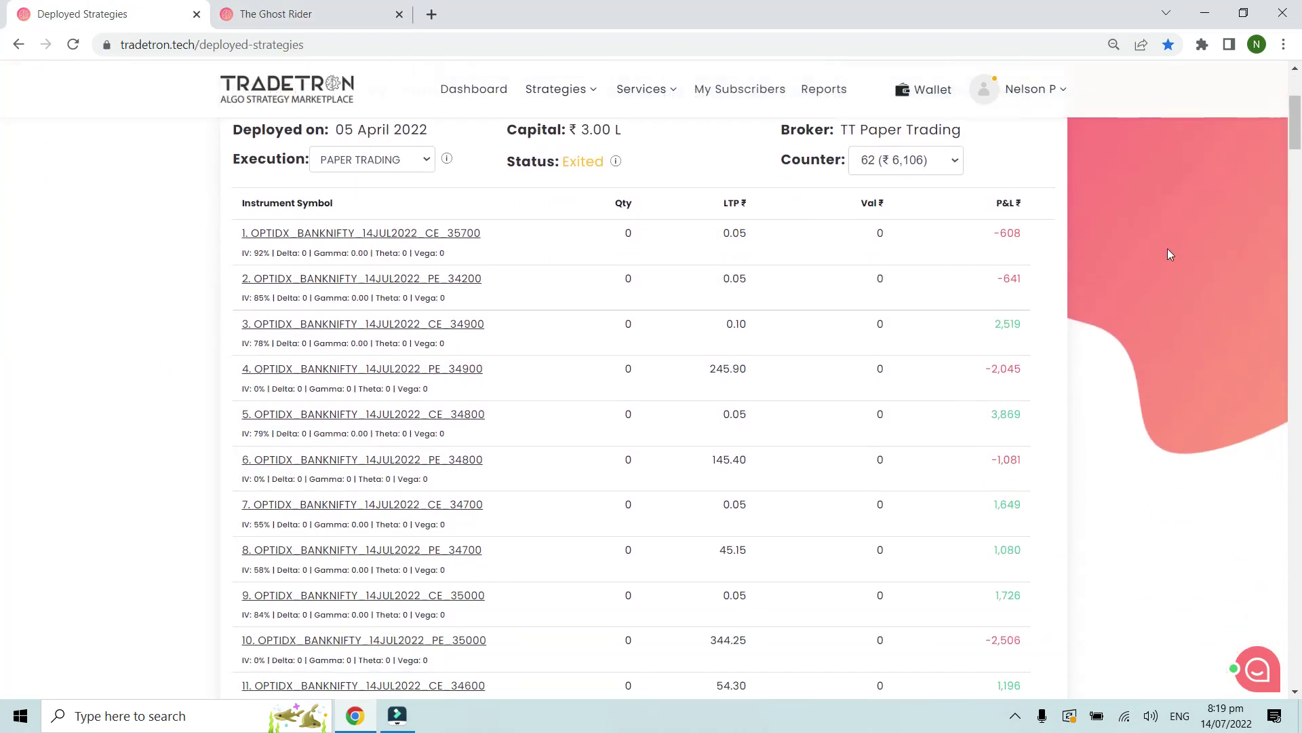
pyautogui.scroll(1, 1166, 248)
pyautogui.click(937, 249)
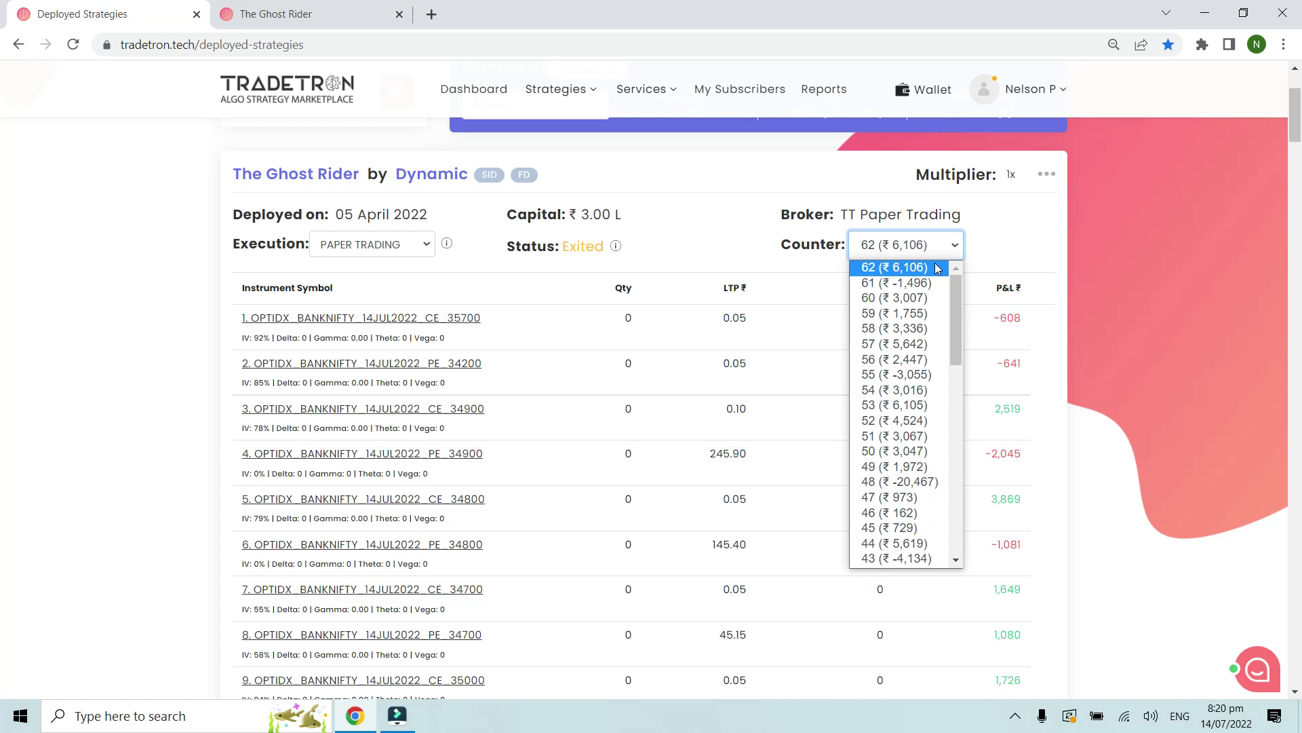
pyautogui.moveTo(955, 300)
pyautogui.mouseDown()
pyautogui.moveTo(950, 536)
pyautogui.moveTo(955, 324)
pyautogui.mouseUp()
pyautogui.moveTo(962, 323); pyautogui.dragTo(956, 576)
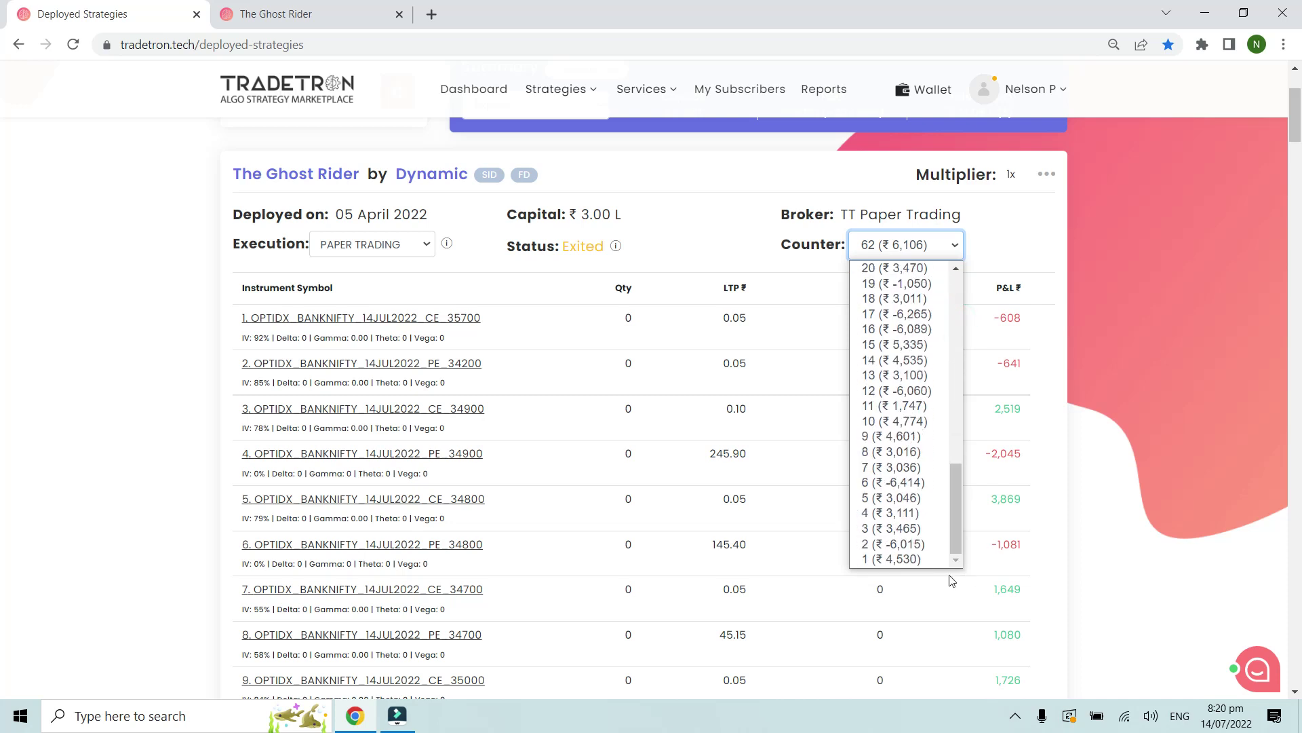
pyautogui.click(889, 561)
pyautogui.click(429, 318)
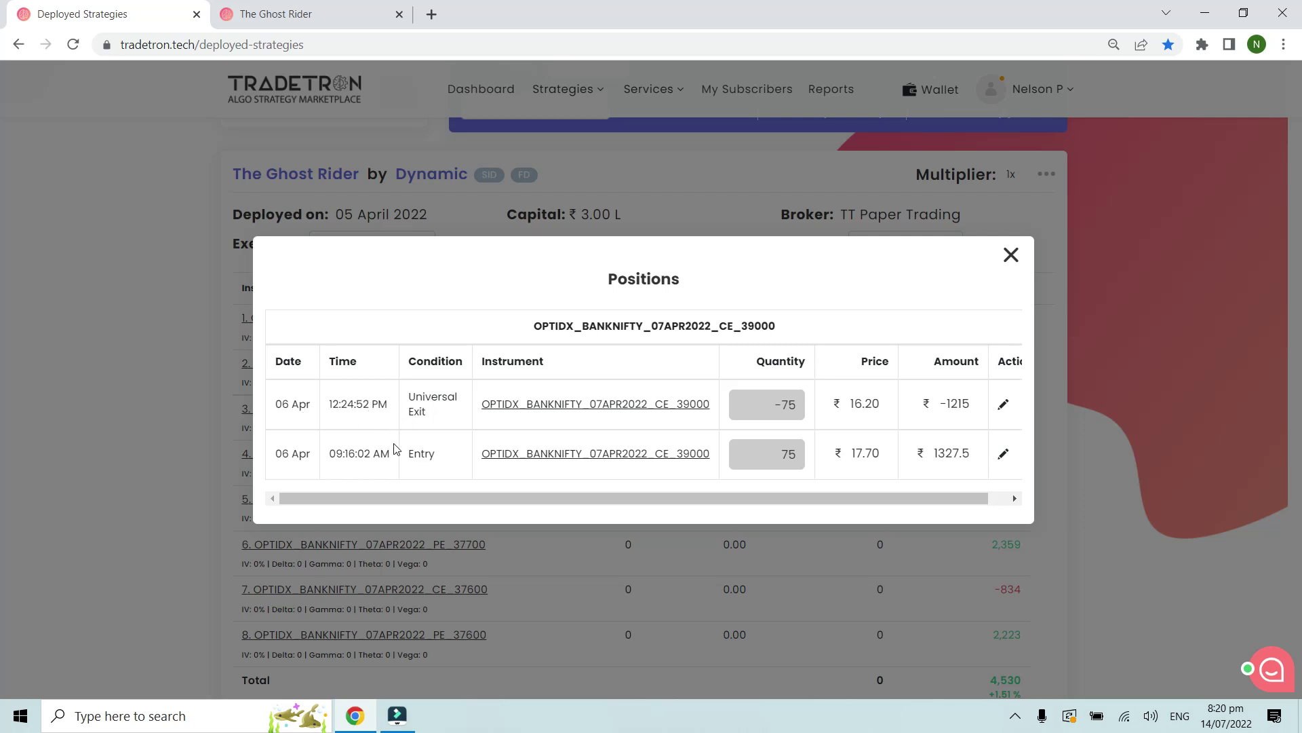
pyautogui.click(1011, 255)
pyautogui.click(928, 245)
pyautogui.moveTo(958, 475); pyautogui.dragTo(956, 254)
pyautogui.click(919, 266)
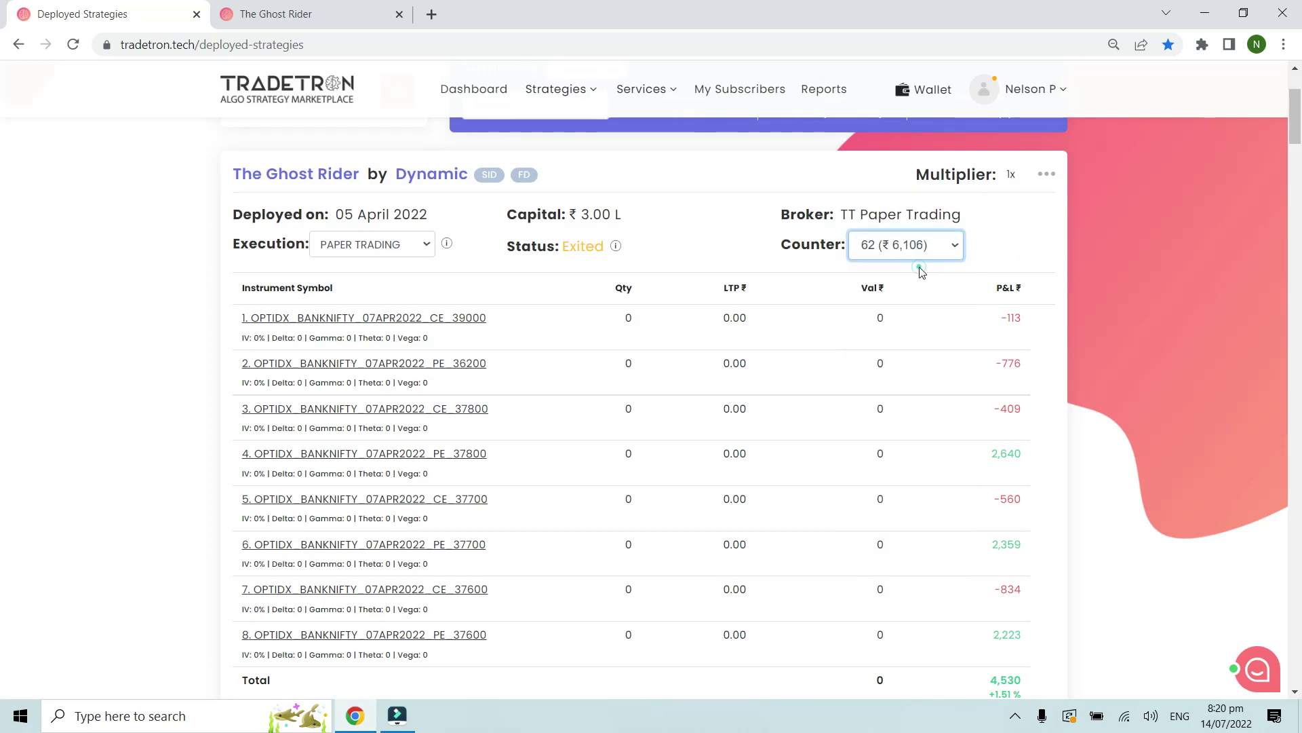
pyautogui.click(352, 316)
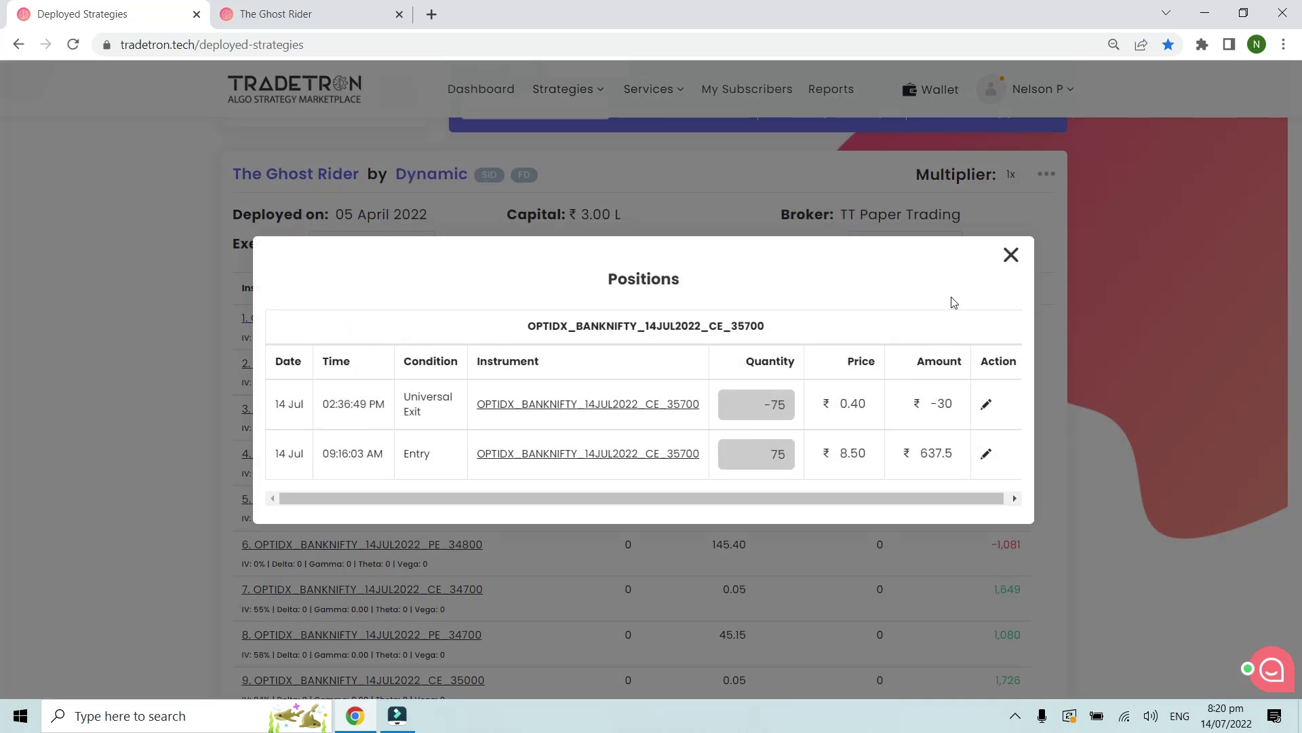
pyautogui.click(1011, 255)
pyautogui.click(916, 245)
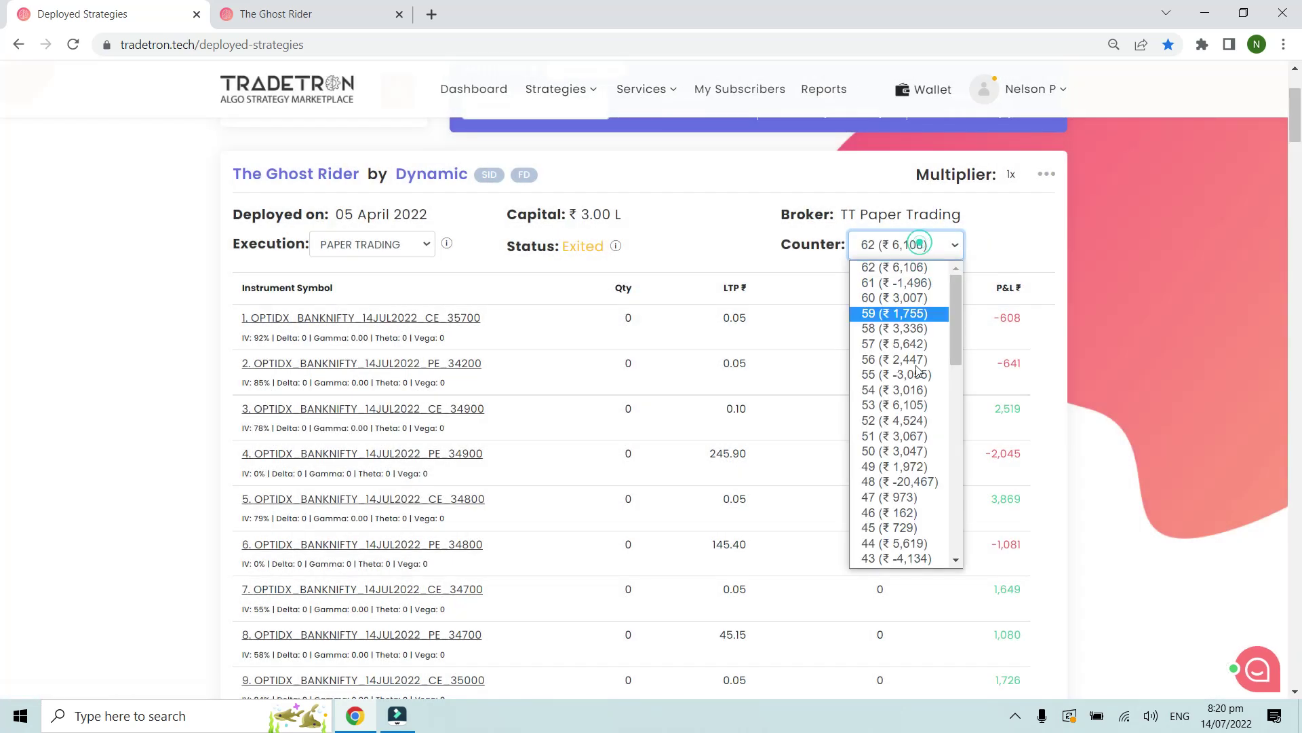
# - Select counter 53 and review positions of the 30JUN2022 CE 34200 and CE 33400 legs
pyautogui.click(899, 405)
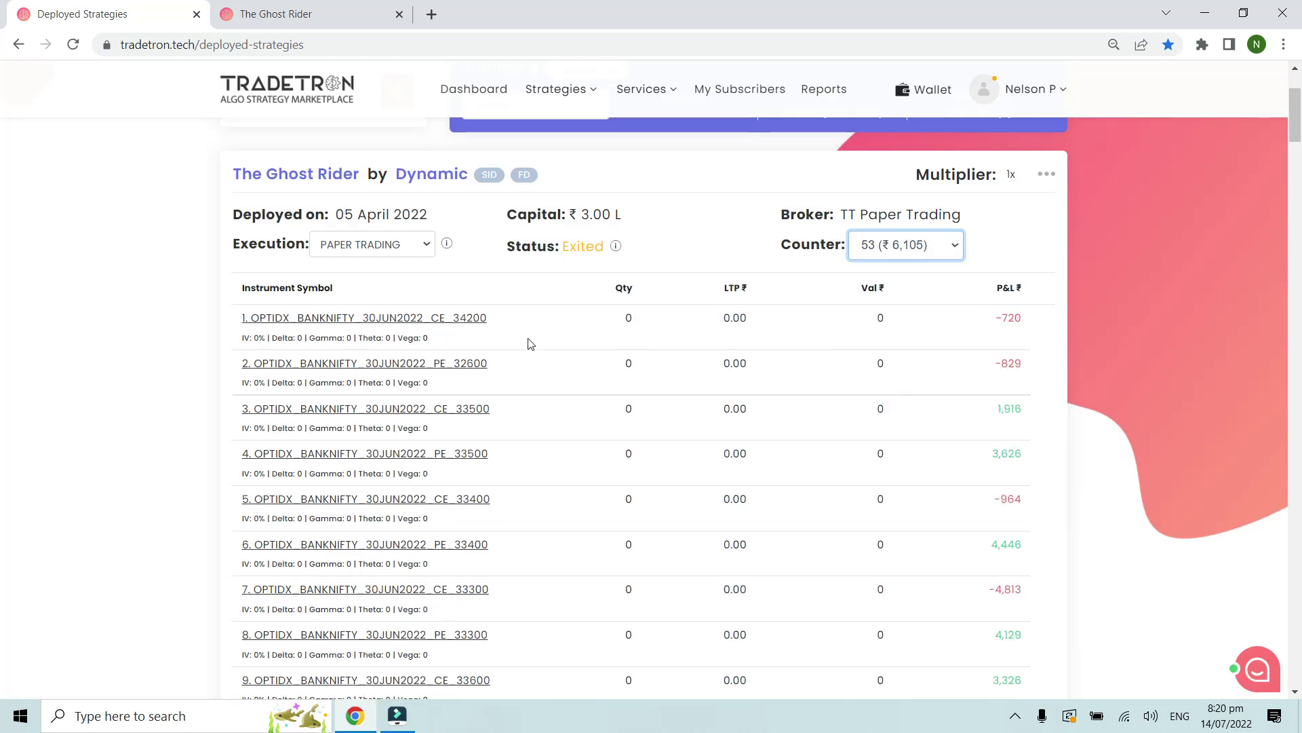
pyautogui.click(415, 316)
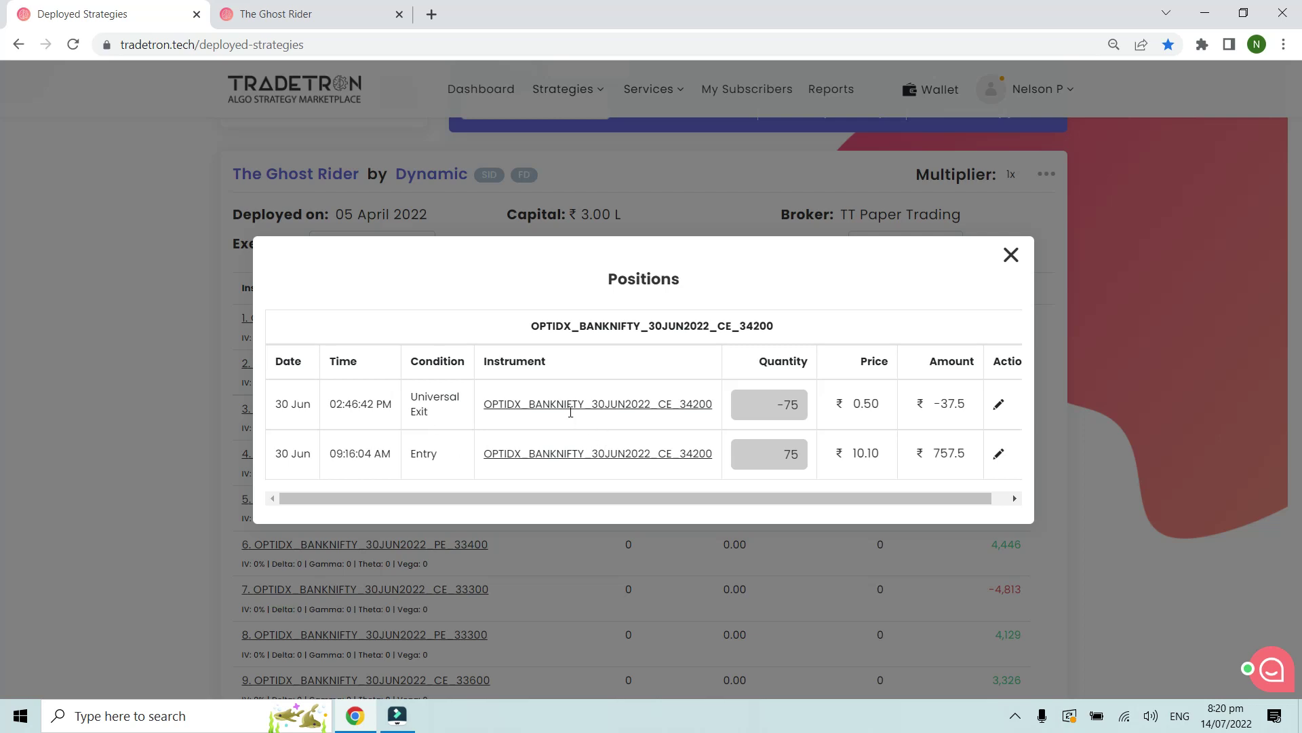
pyautogui.click(1012, 255)
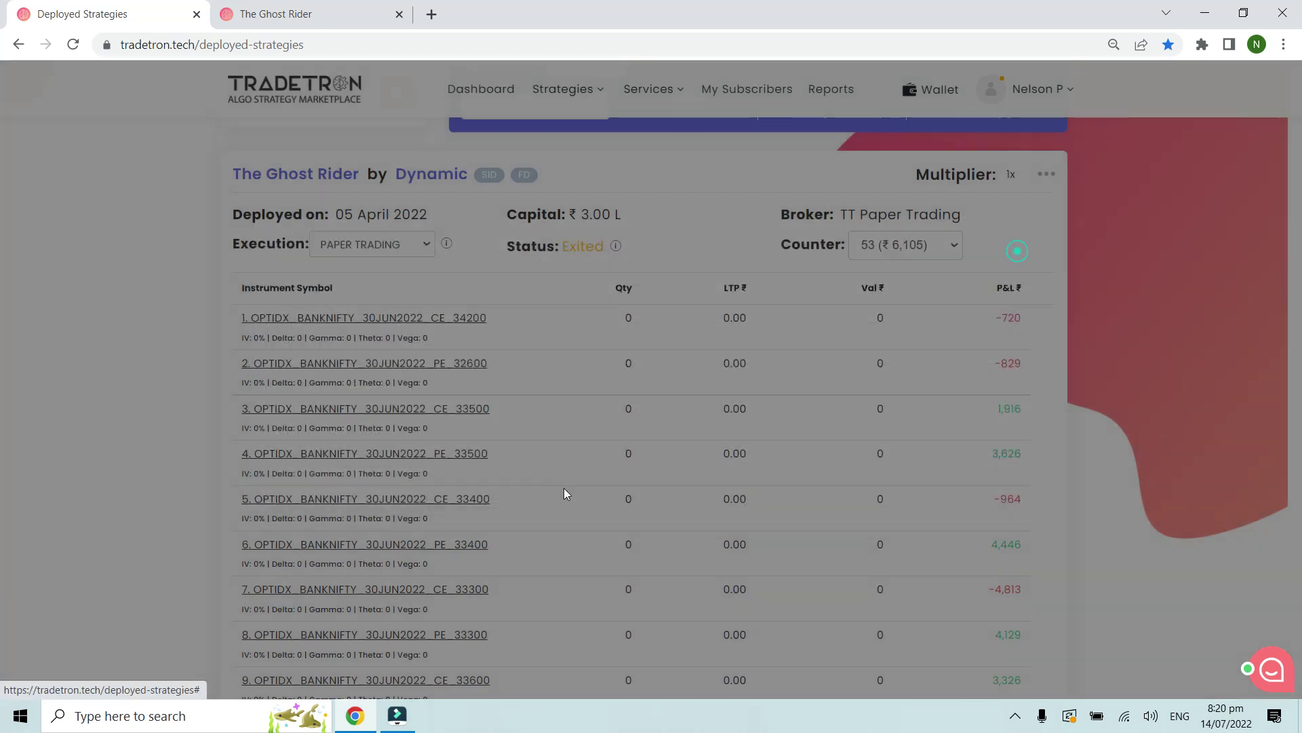
pyautogui.click(430, 504)
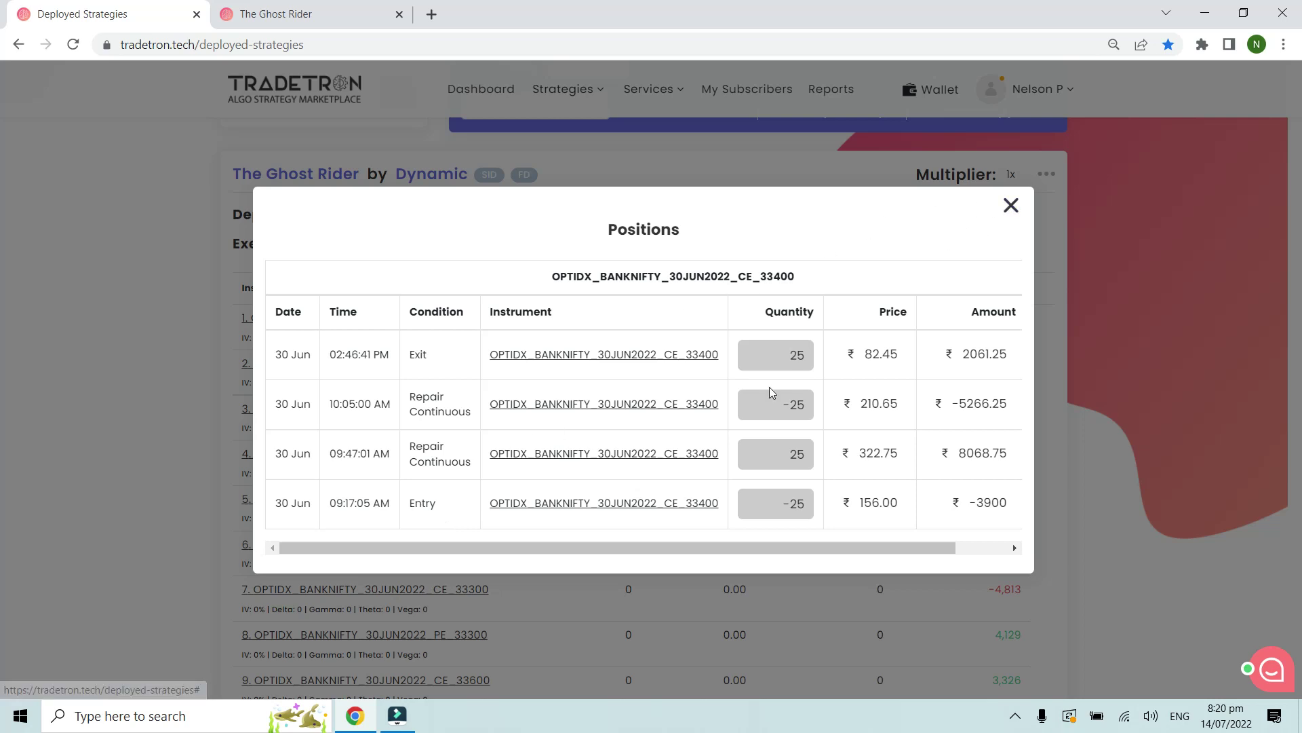
pyautogui.click(1011, 207)
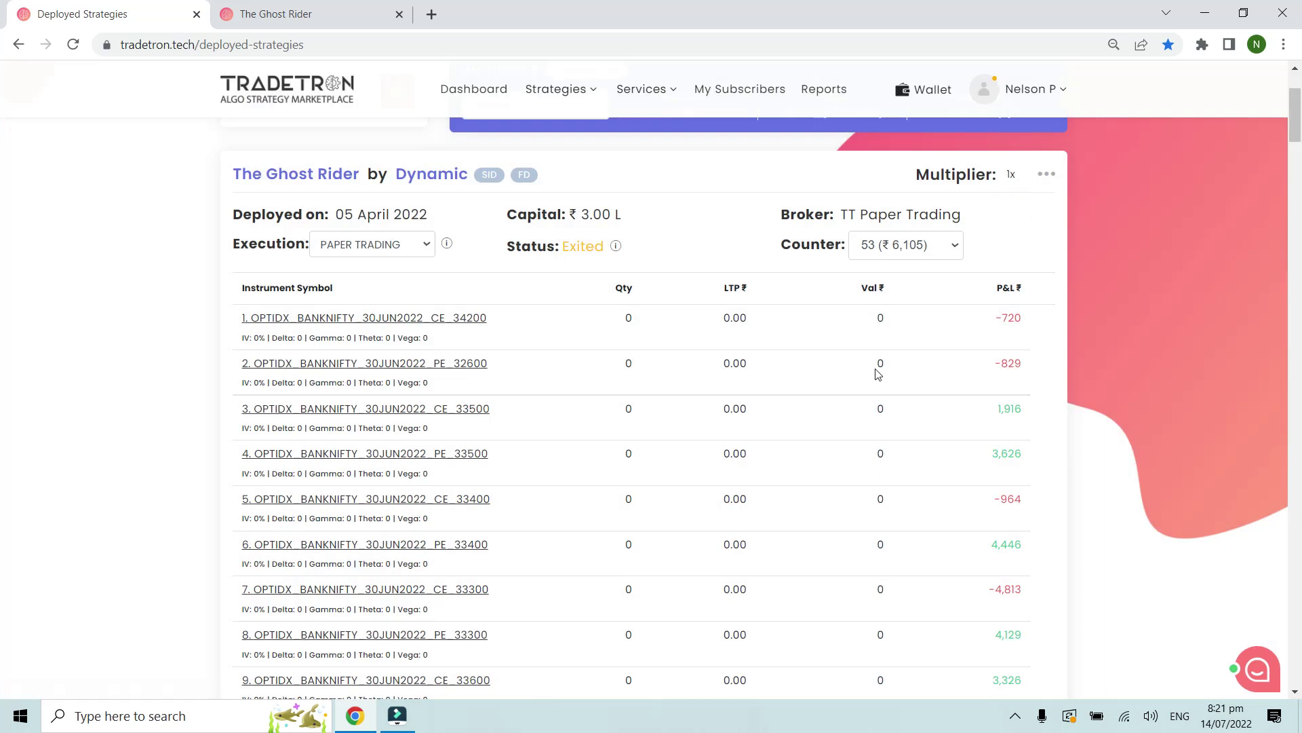
# - Reopen the counter list and dismiss it, keeping counter 53 selected
pyautogui.click(895, 253)
pyautogui.moveTo(956, 319)
pyautogui.mouseDown()
pyautogui.moveTo(952, 522)
pyautogui.moveTo(951, 298)
pyautogui.mouseUp()
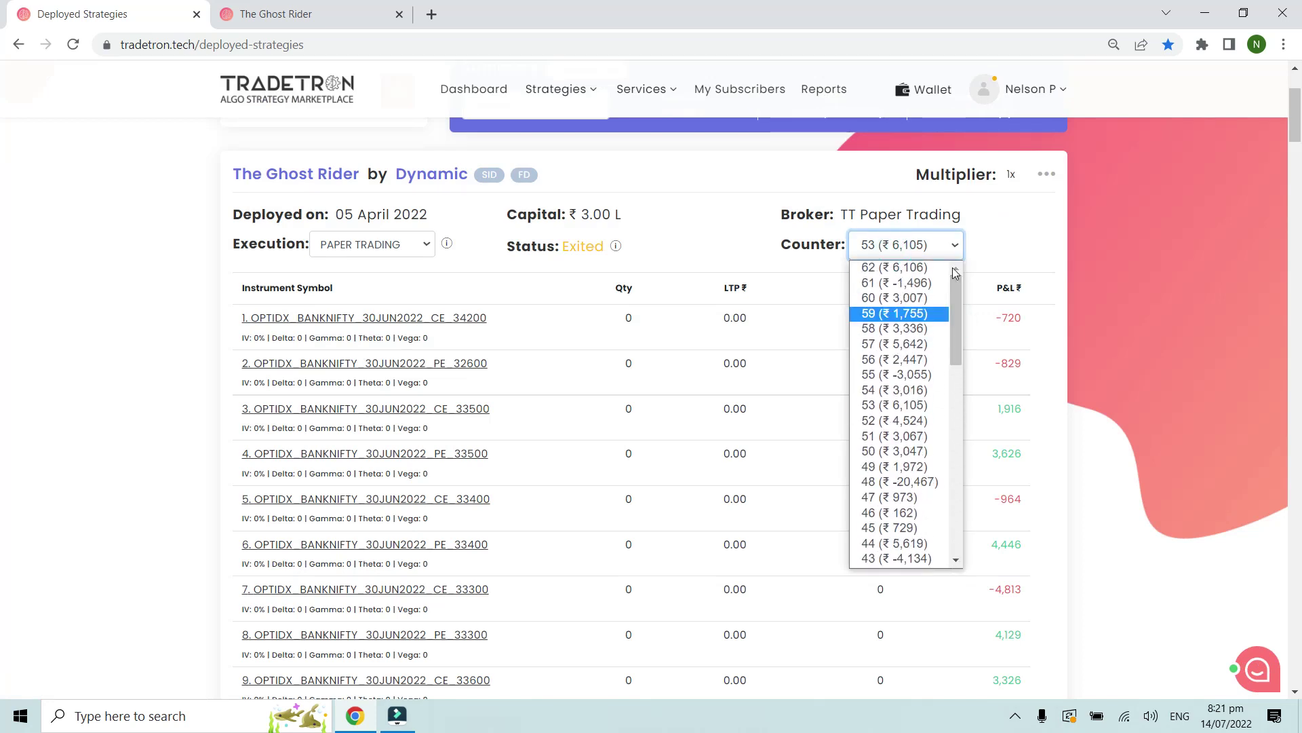
pyautogui.click(1000, 263)
pyautogui.click(998, 259)
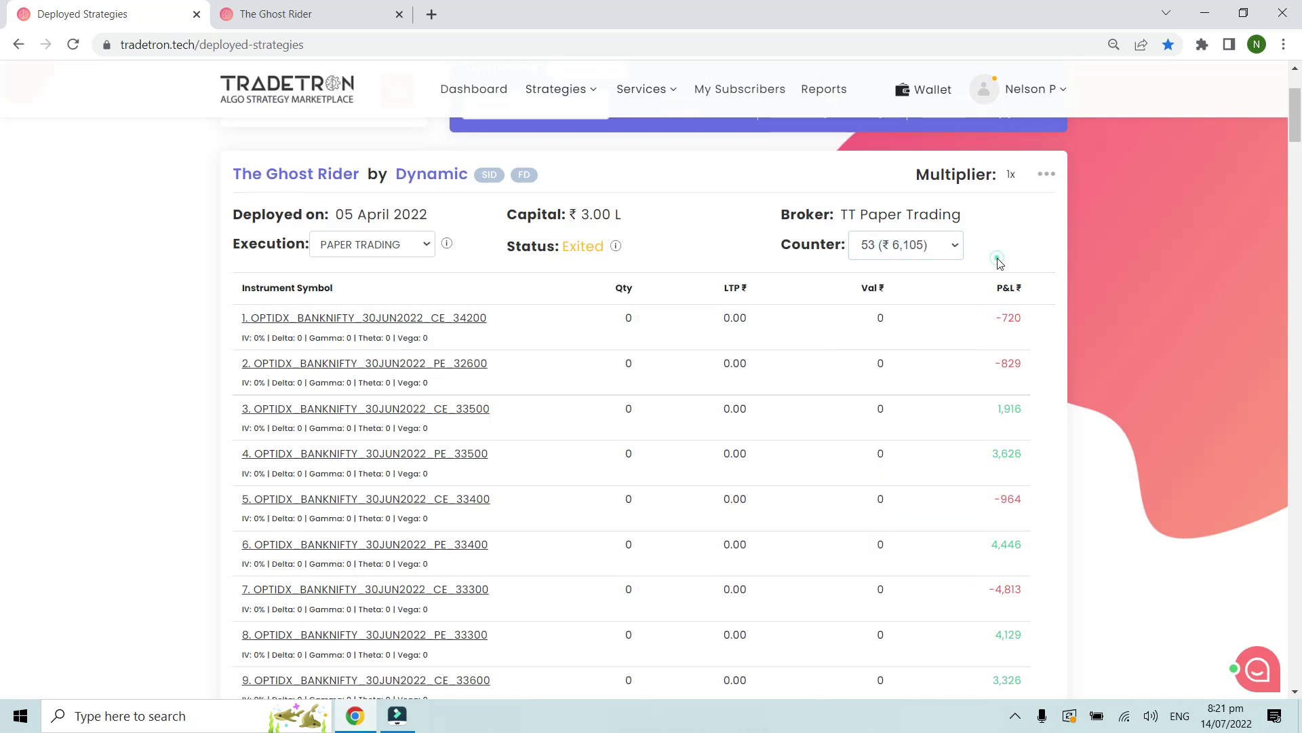
# - Download The Ghost Rider's trade data and open The Ghost Rider (1).xlsx
pyautogui.click(1050, 178)
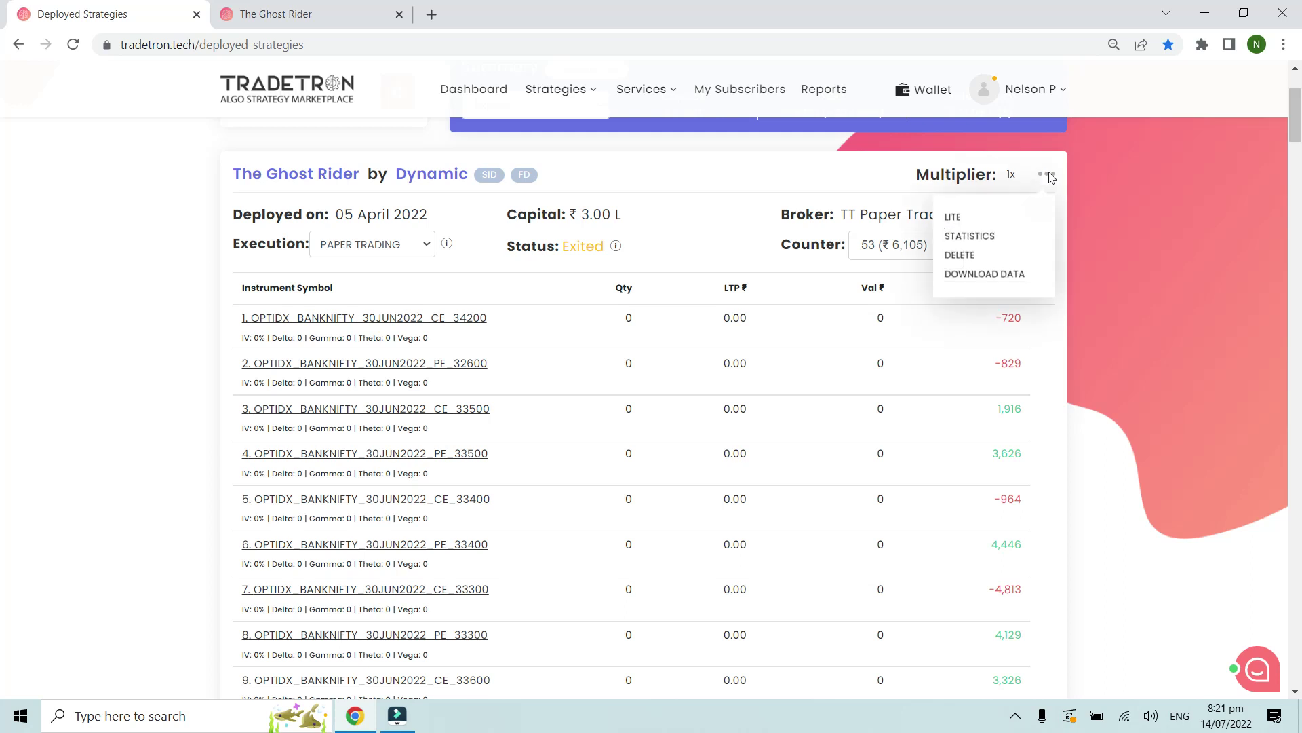
pyautogui.click(987, 276)
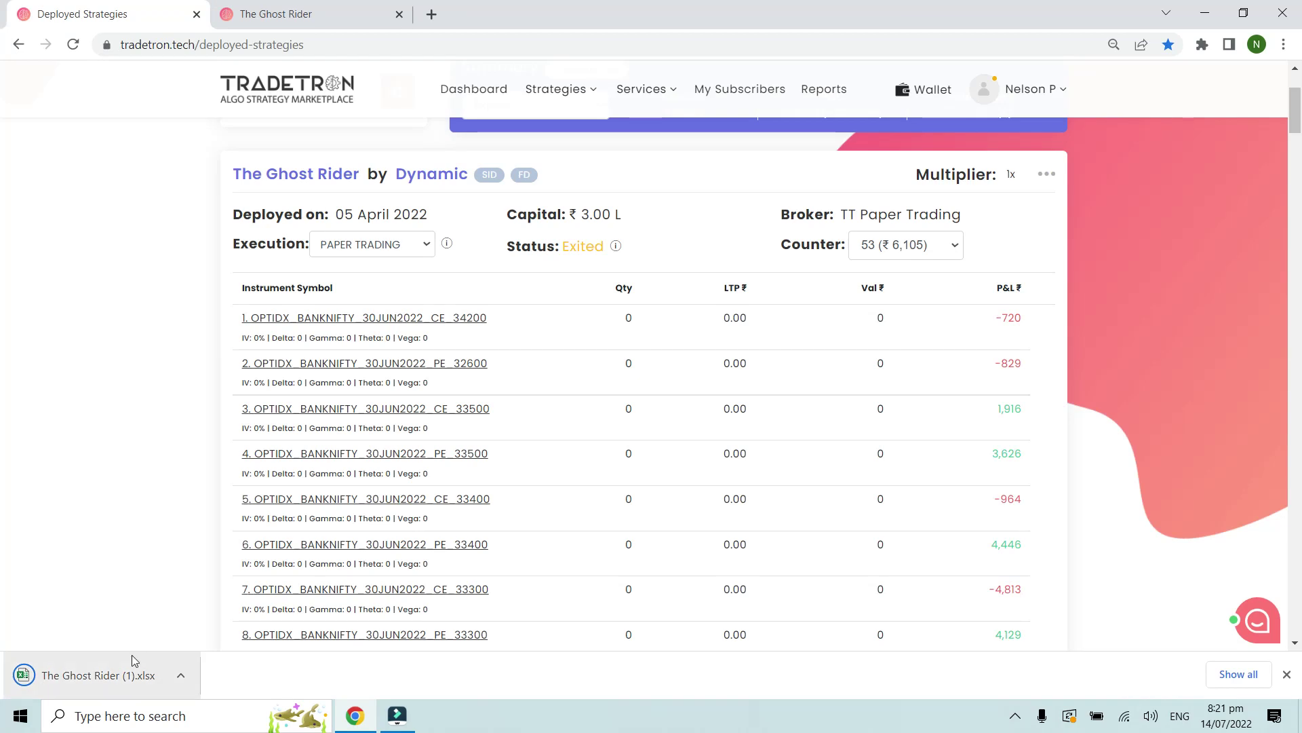
pyautogui.click(99, 676)
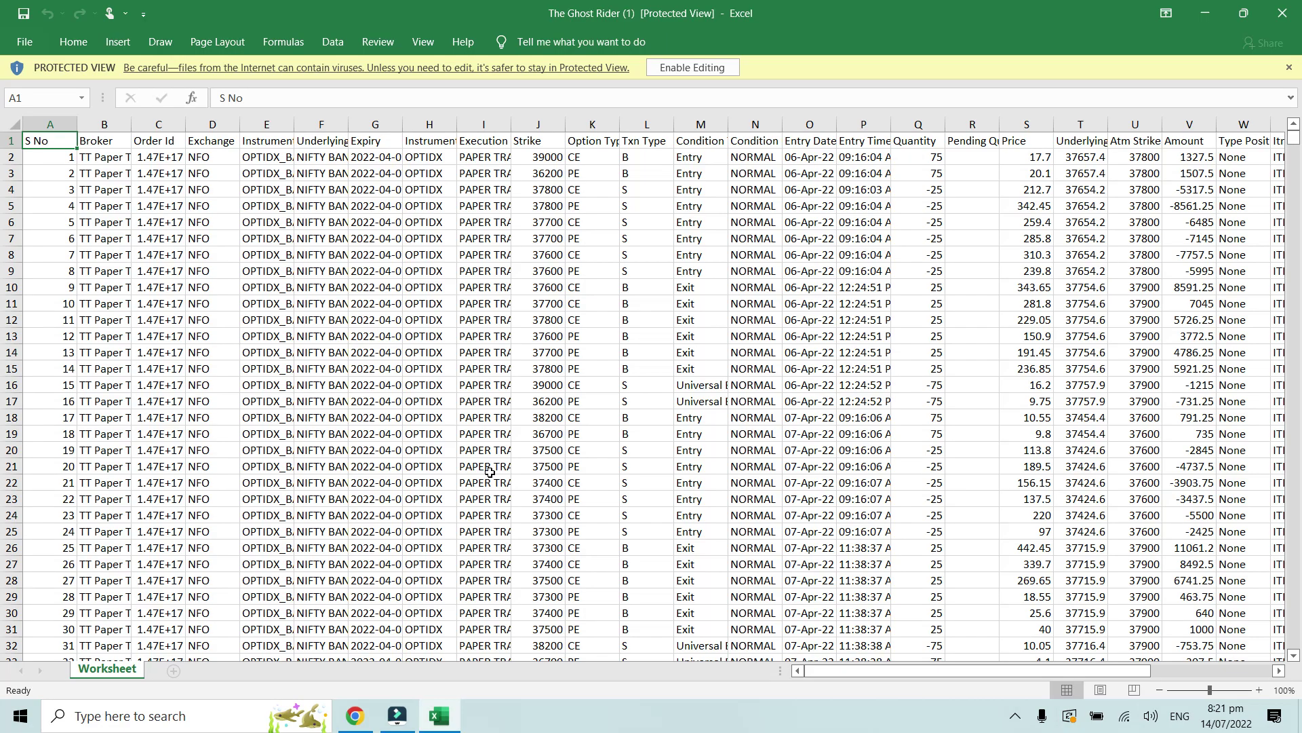
# - Enable editing and inspect the Condition in N2 and the first Entry Date in O2
pyautogui.click(499, 275)
pyautogui.click(677, 67)
pyautogui.click(691, 68)
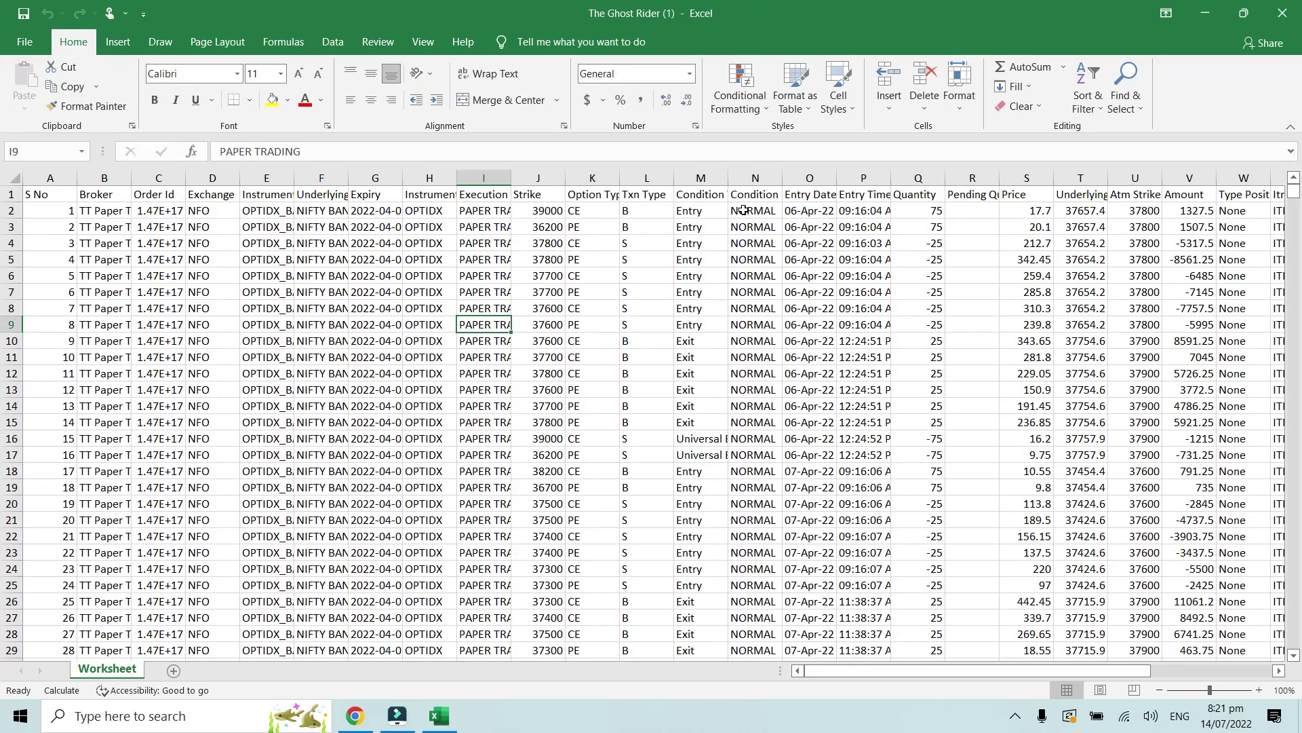
pyautogui.click(743, 210)
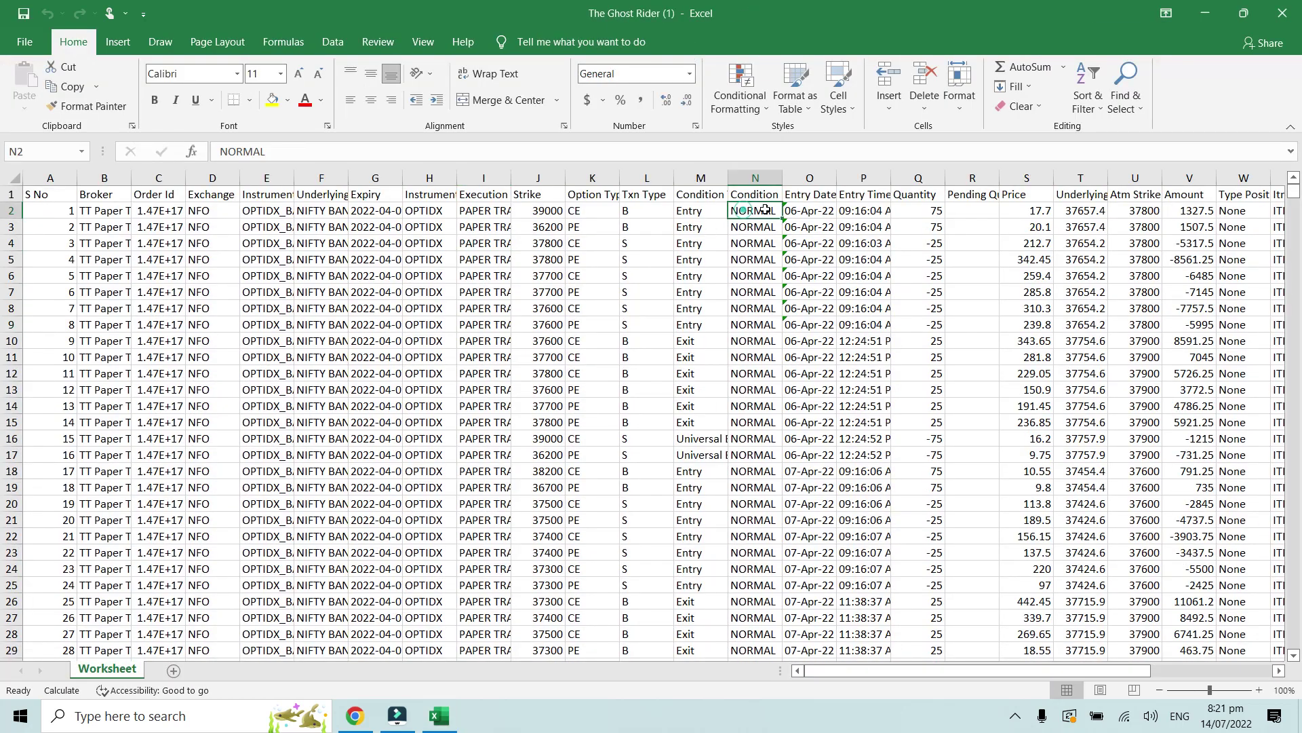
pyautogui.click(799, 209)
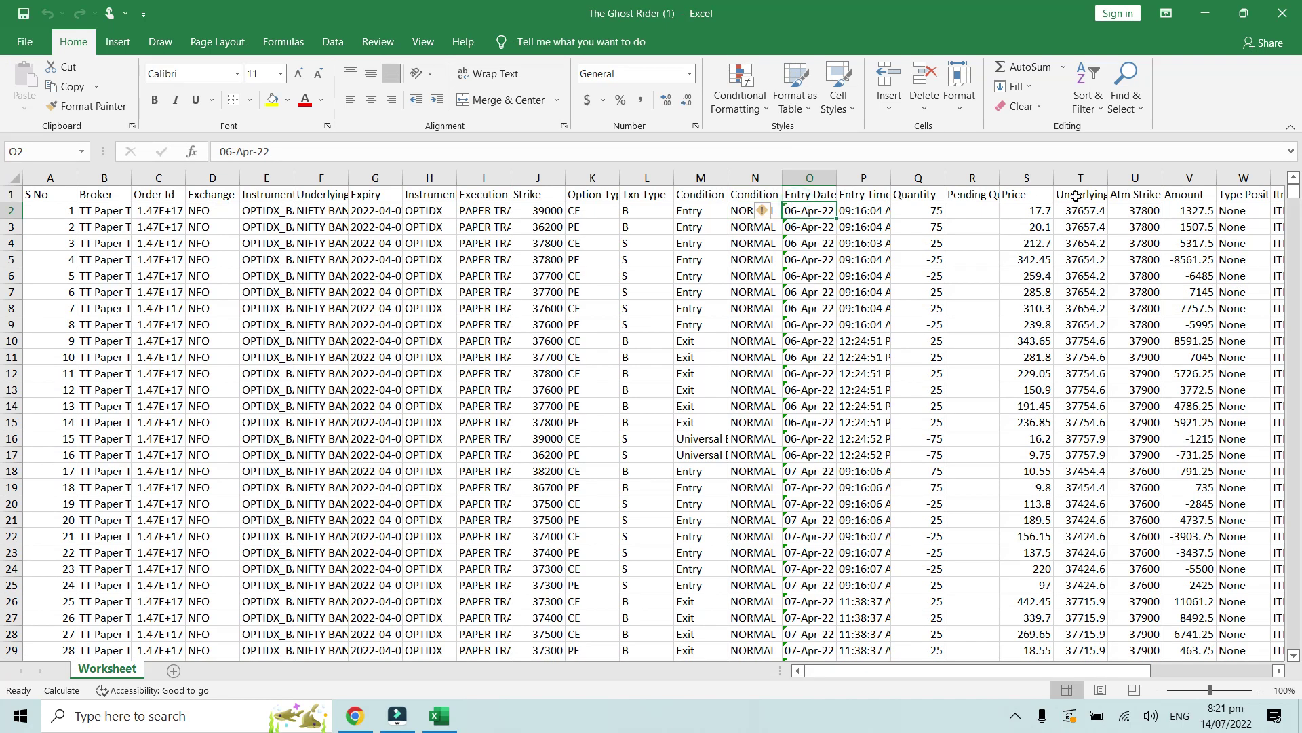
# - Check the Entry Date column down to the last trade, then close the workbook
pyautogui.moveTo(1293, 198); pyautogui.dragTo(1297, 278)
pyautogui.click(774, 392)
pyautogui.click(798, 392)
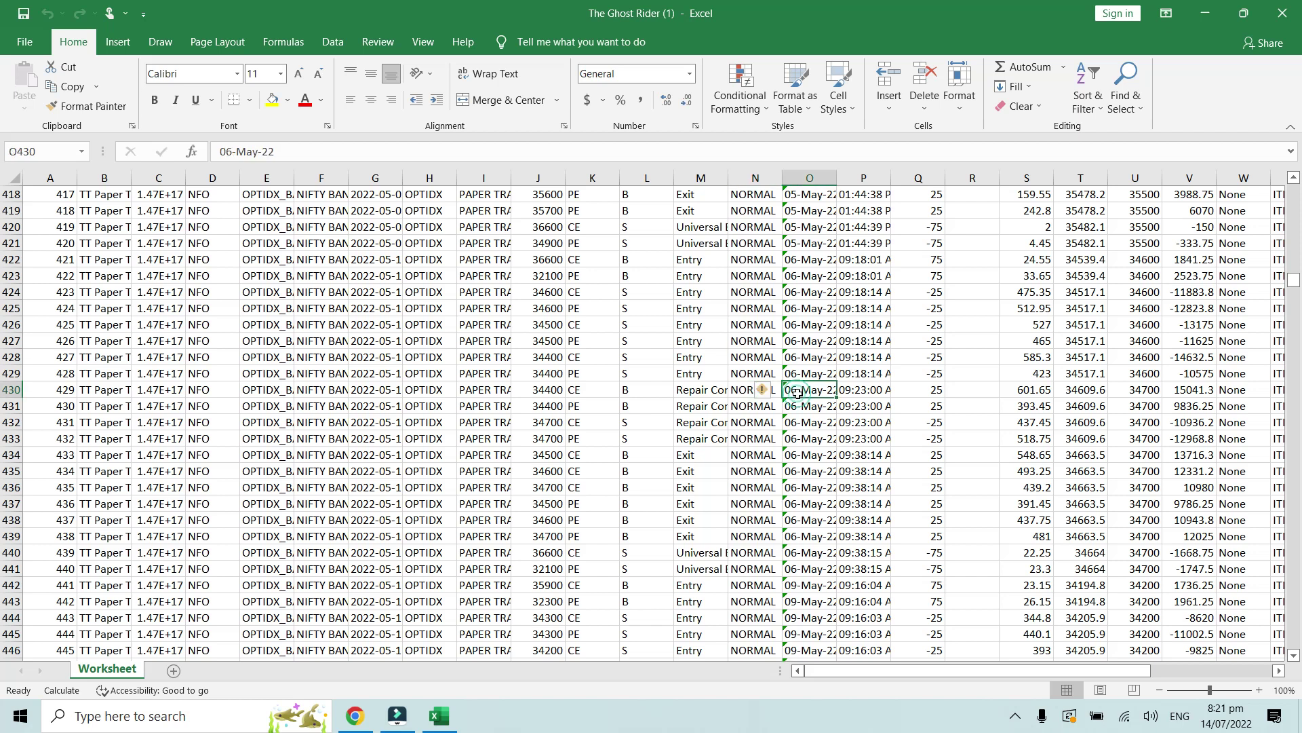
pyautogui.hotkey('ctrl', 'Down')
pyautogui.scroll(-2, 814, 543)
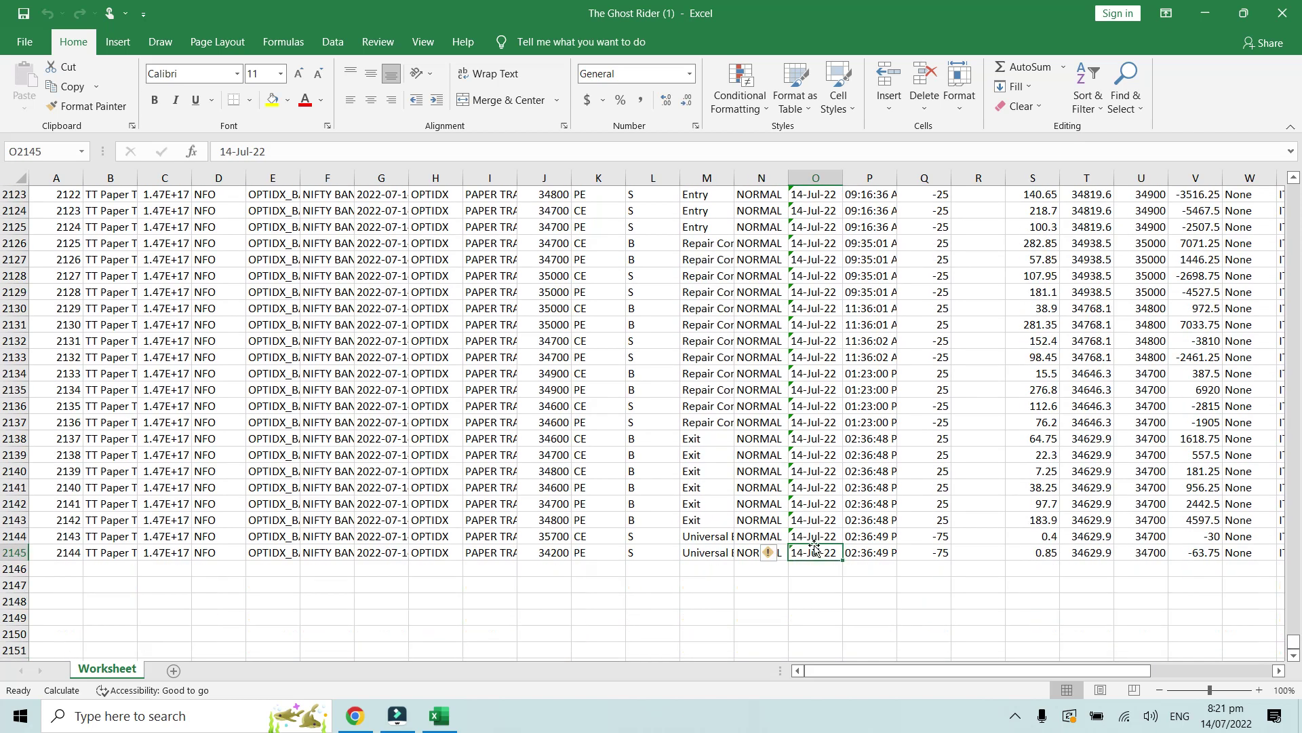
pyautogui.hotkey('ctrl', 'Up')
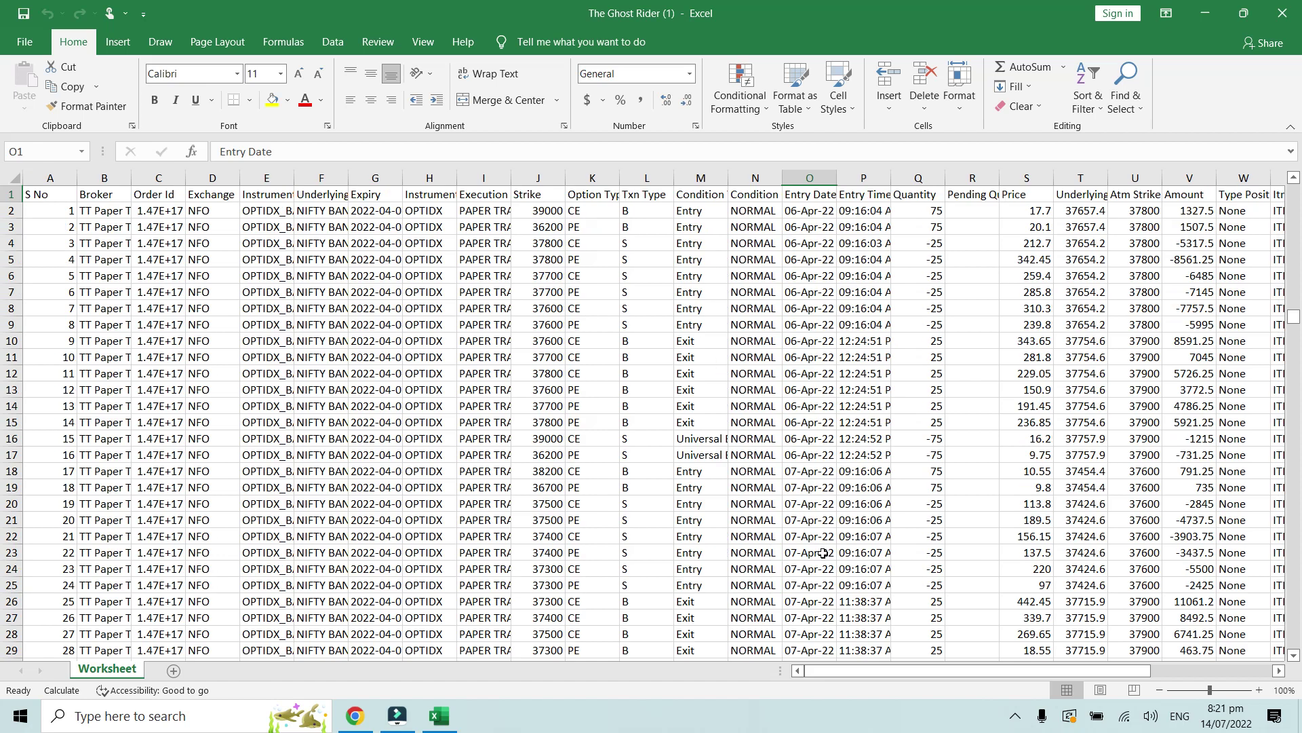
pyautogui.click(809, 177)
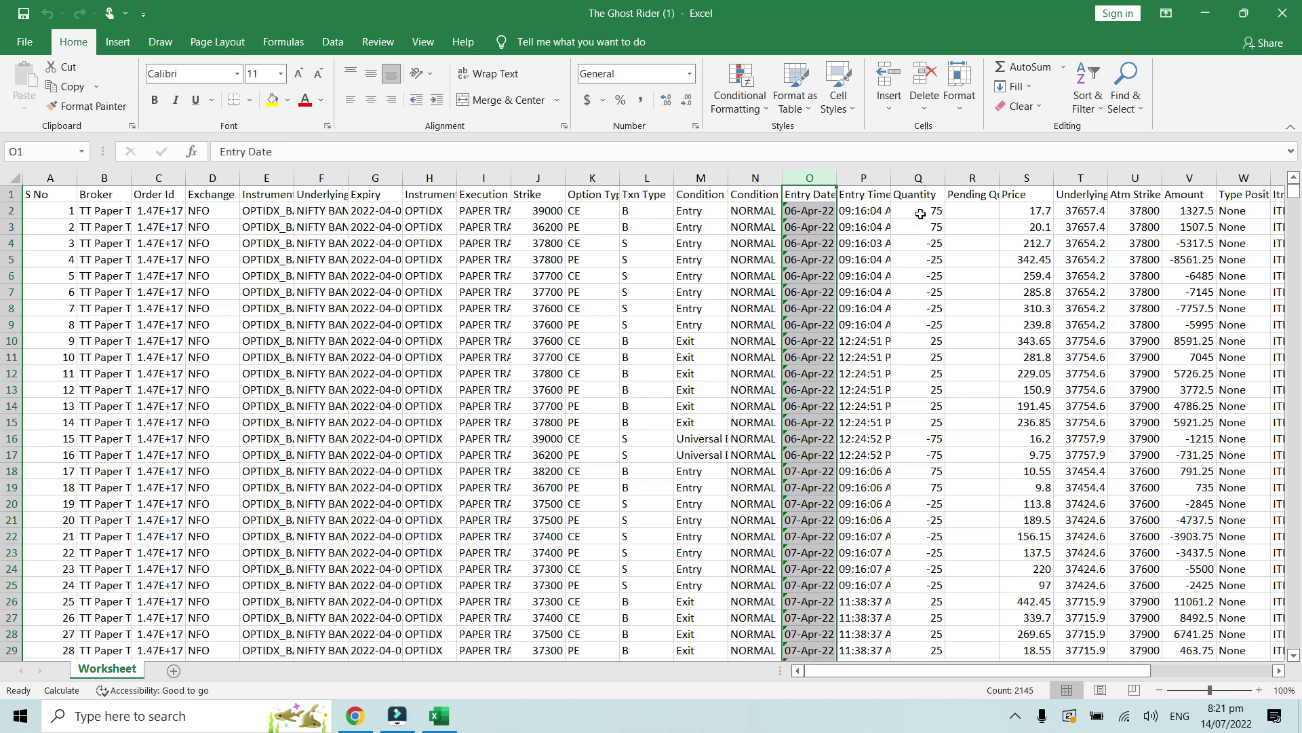
pyautogui.click(646, 243)
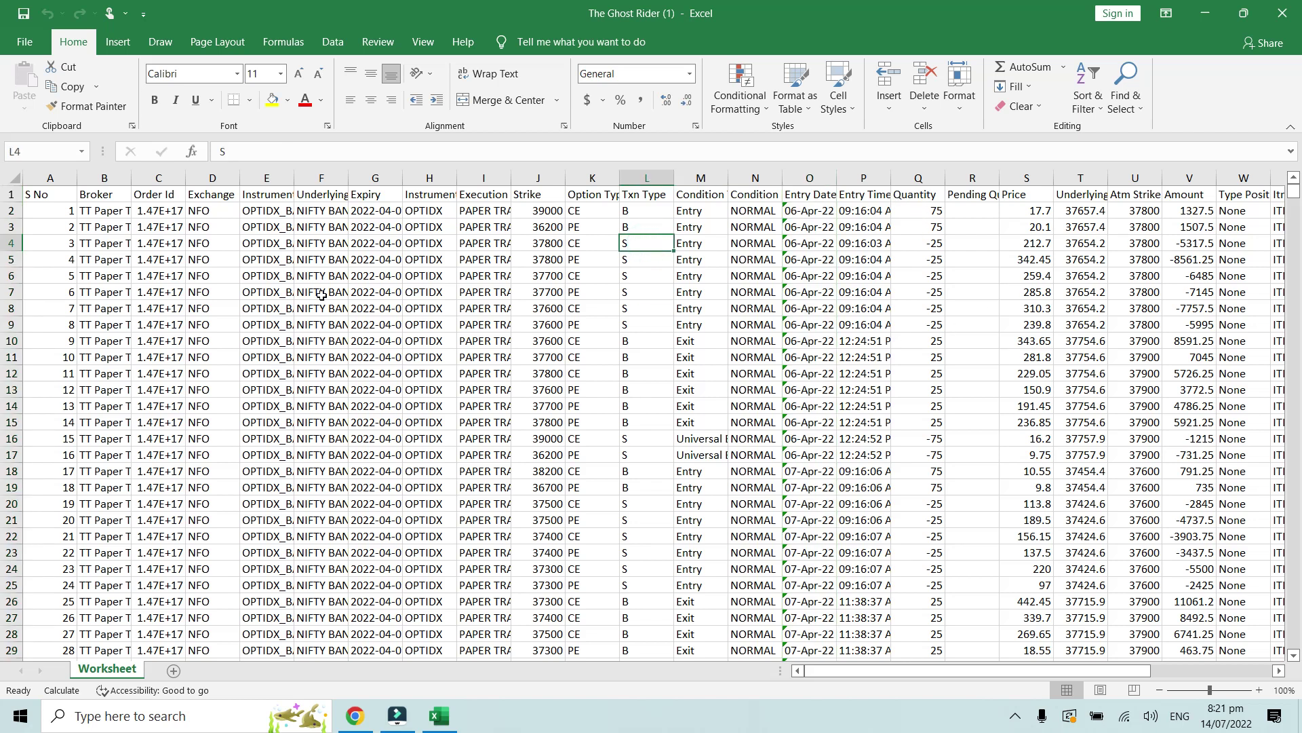
pyautogui.click(323, 194)
pyautogui.click(1278, 8)
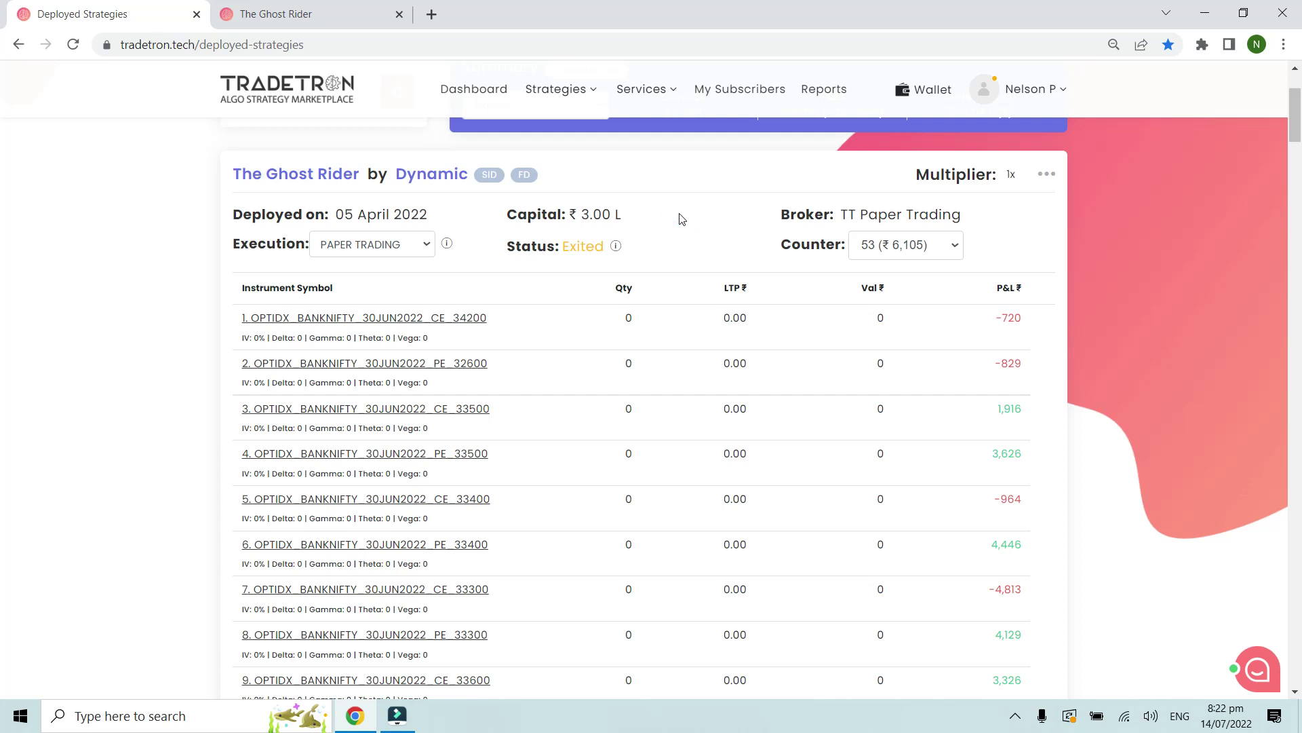
# - Scroll to the NB_SPT_5-2_Option 100 Prem Sell card and open its ••• actions menu
pyautogui.scroll(-2, 681, 219)
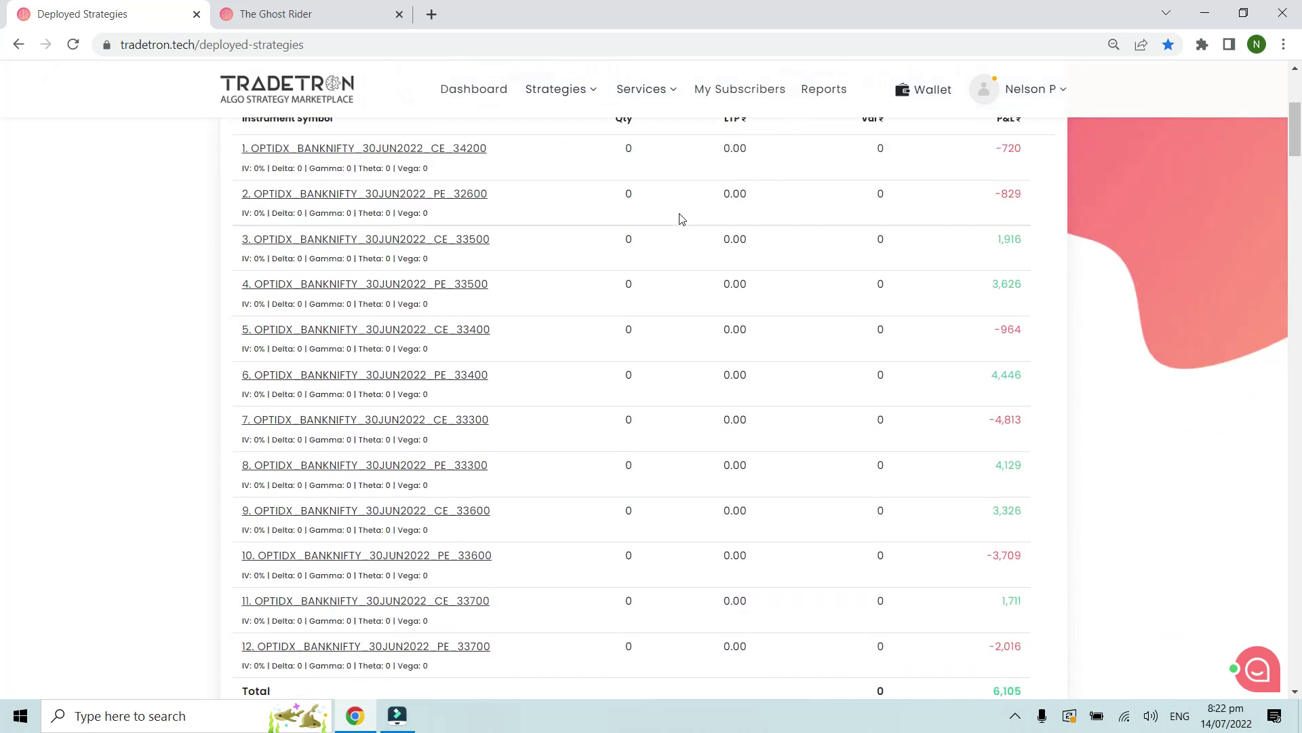
pyautogui.scroll(4, 681, 217)
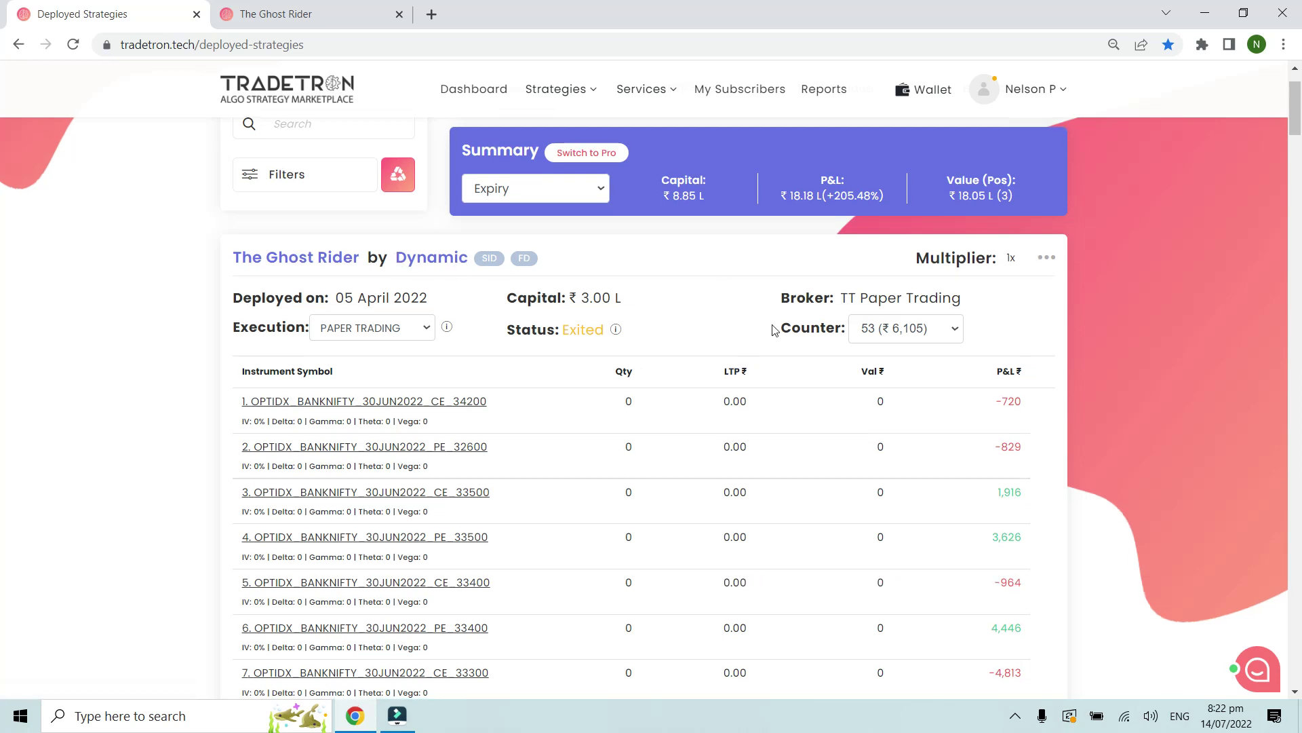
pyautogui.scroll(-15, 773, 328)
pyautogui.scroll(-7, 777, 333)
pyautogui.scroll(20, 777, 333)
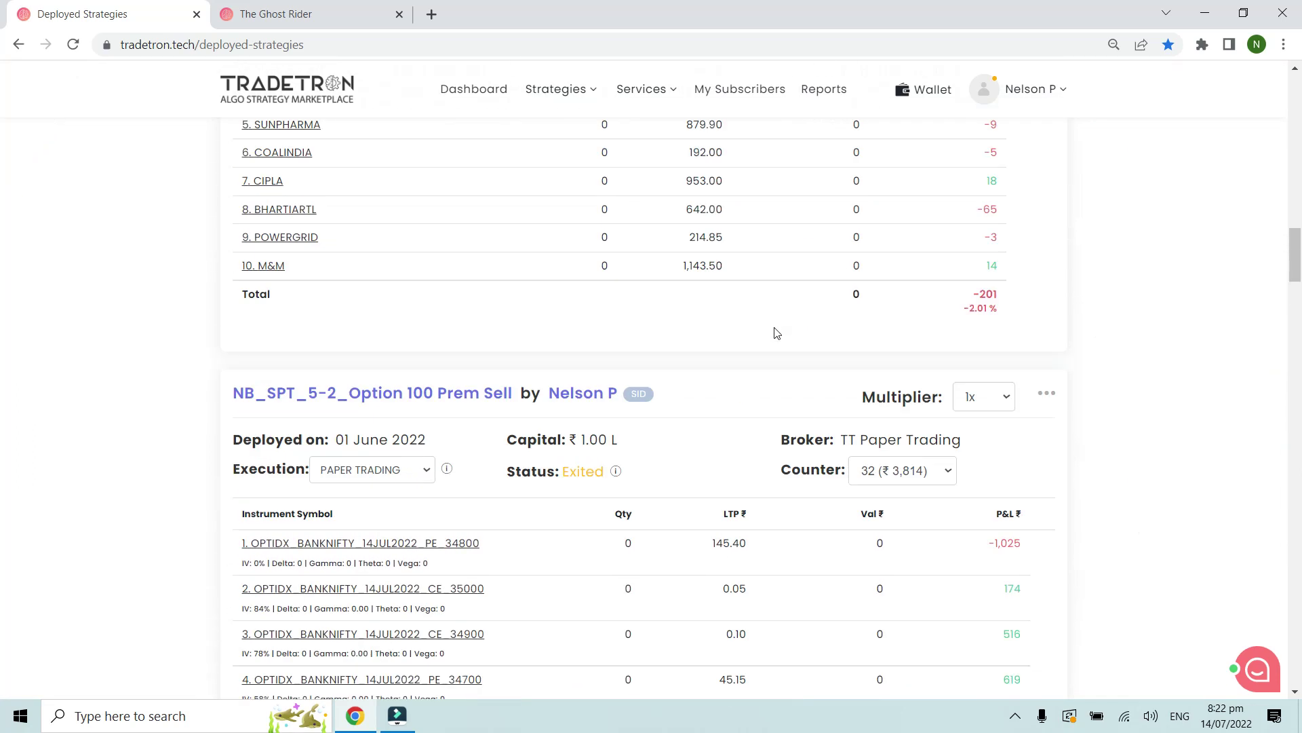
pyautogui.scroll(-20, 776, 333)
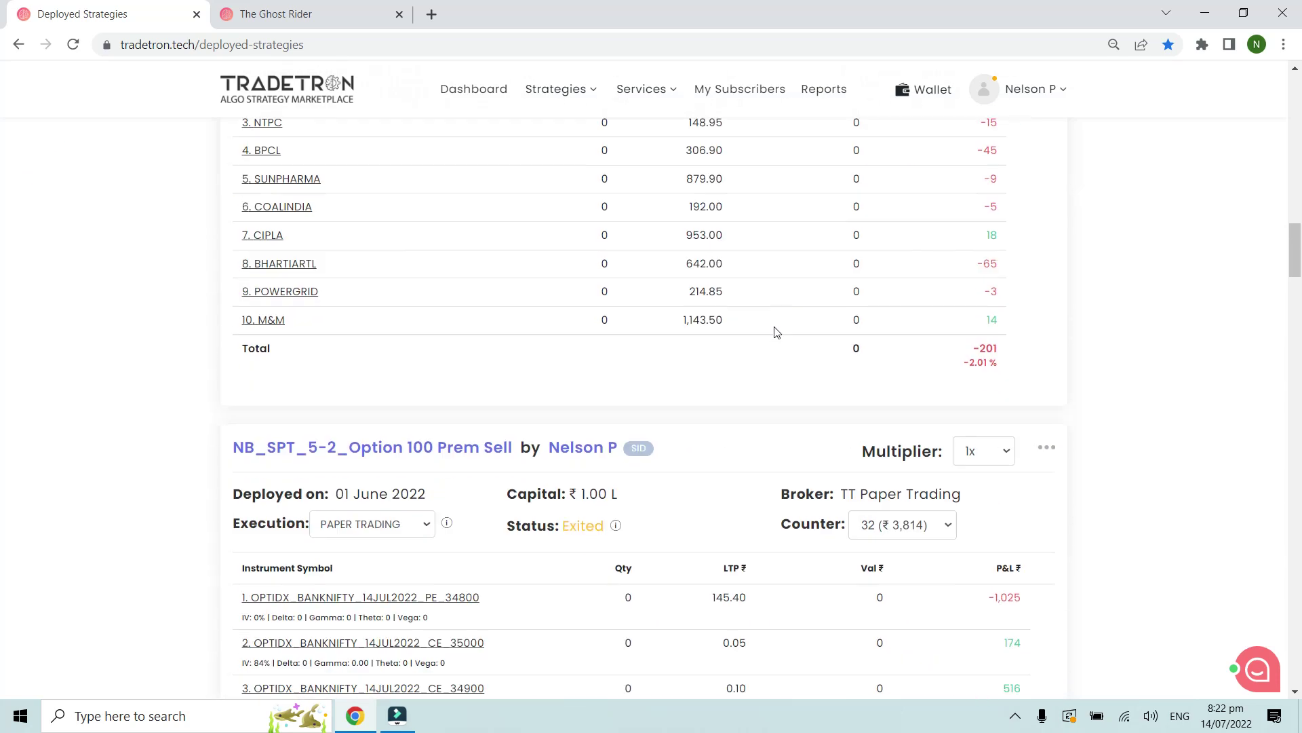
pyautogui.scroll(8, 777, 332)
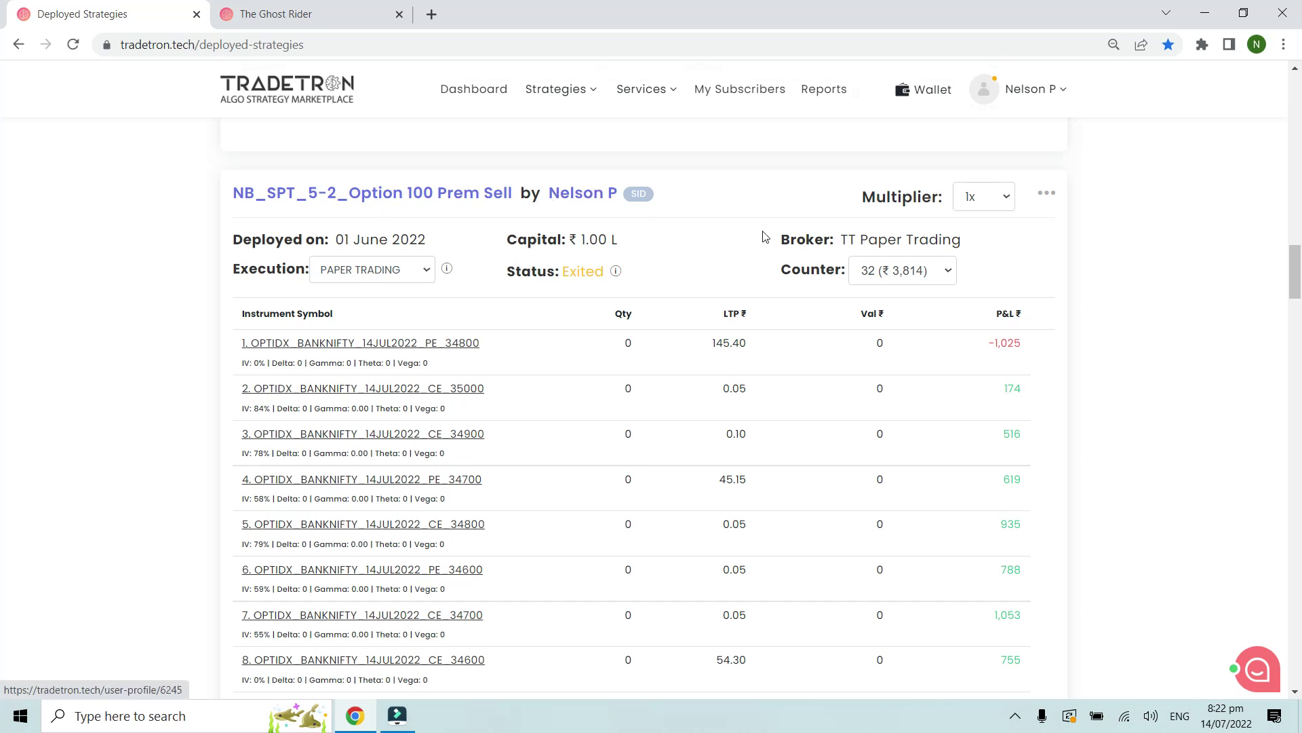
pyautogui.click(1047, 194)
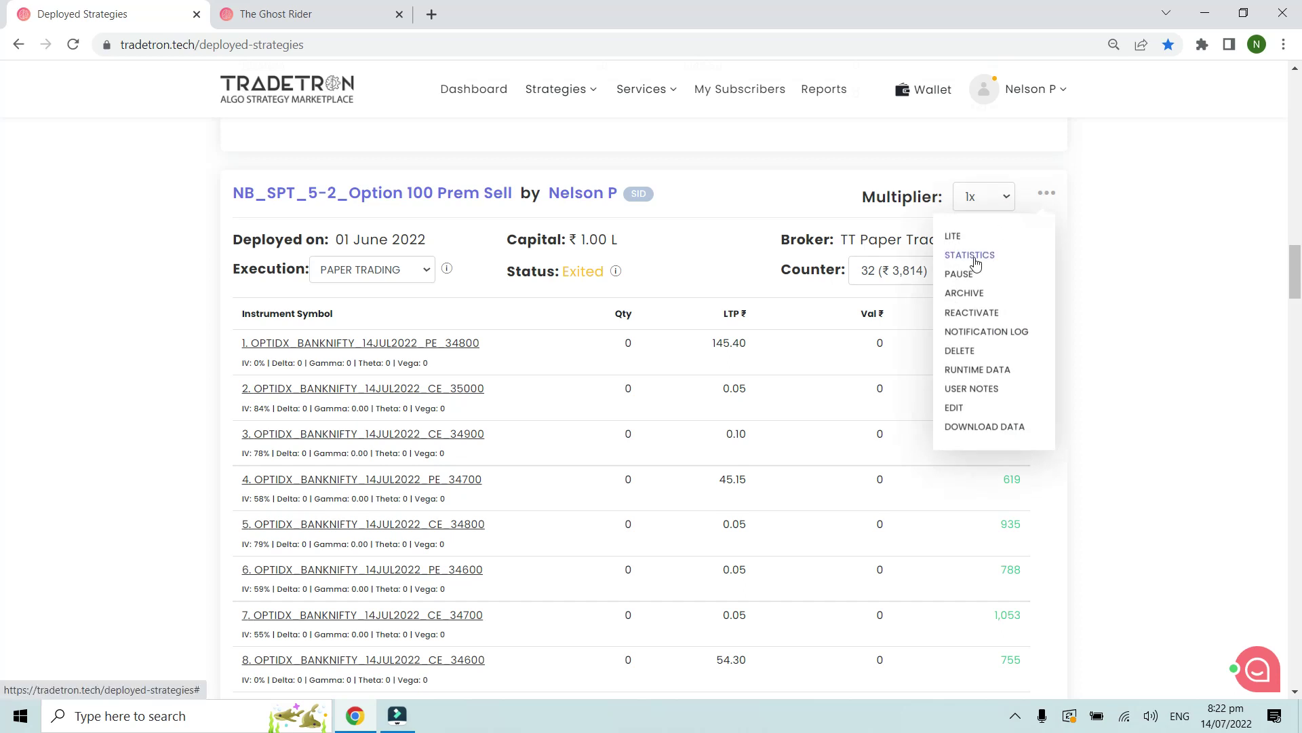
pyautogui.click(974, 255)
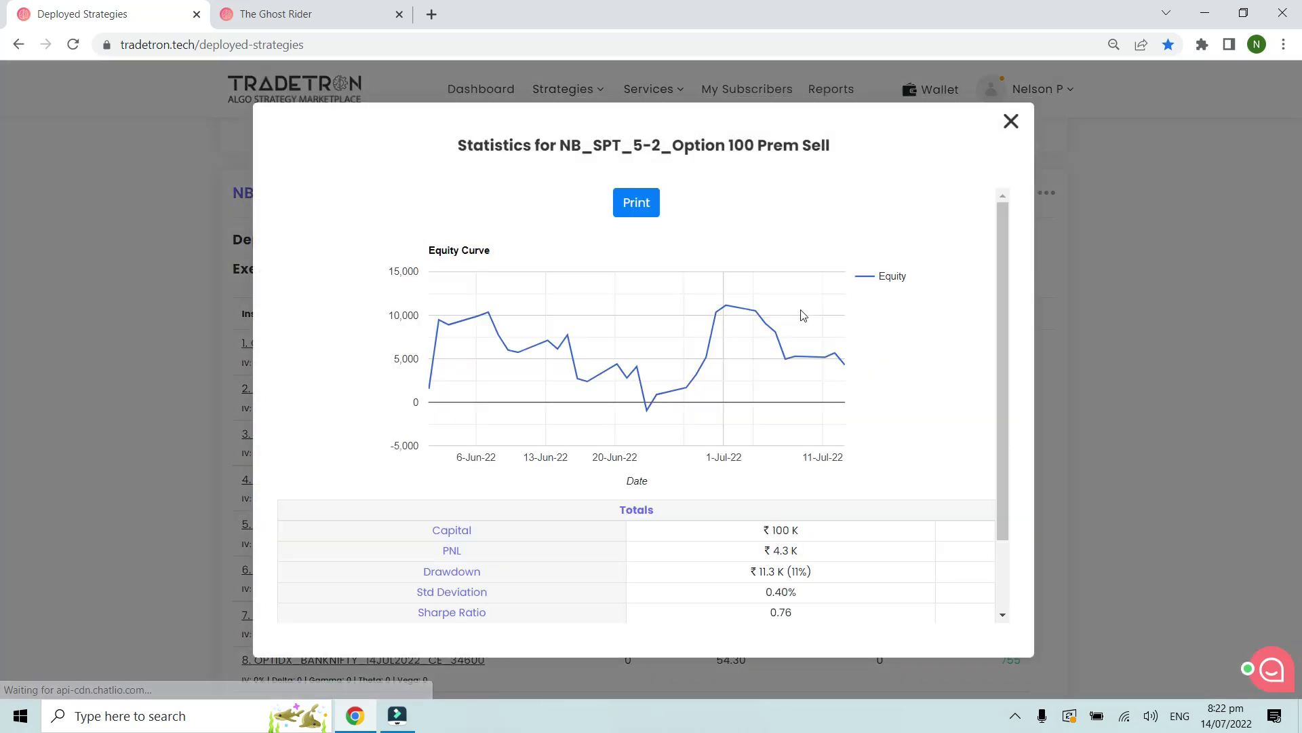
pyautogui.scroll(-2, 804, 317)
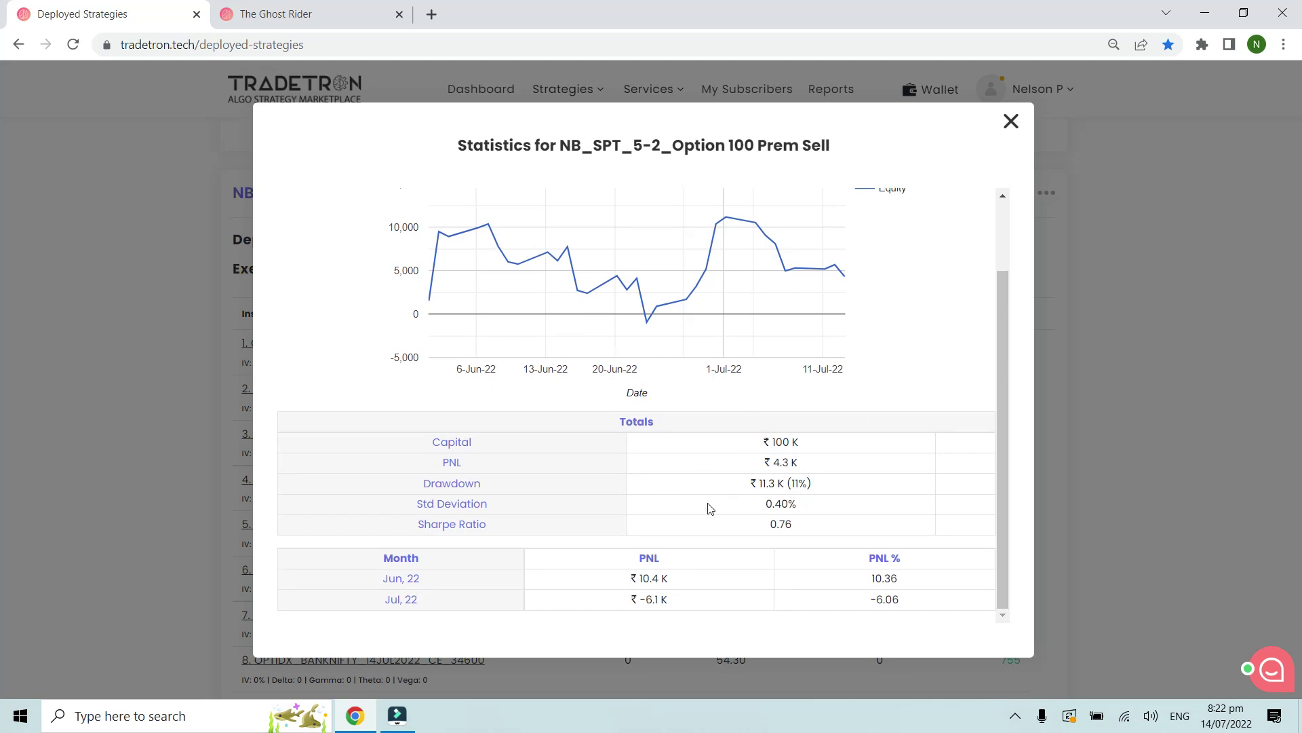
pyautogui.click(1011, 120)
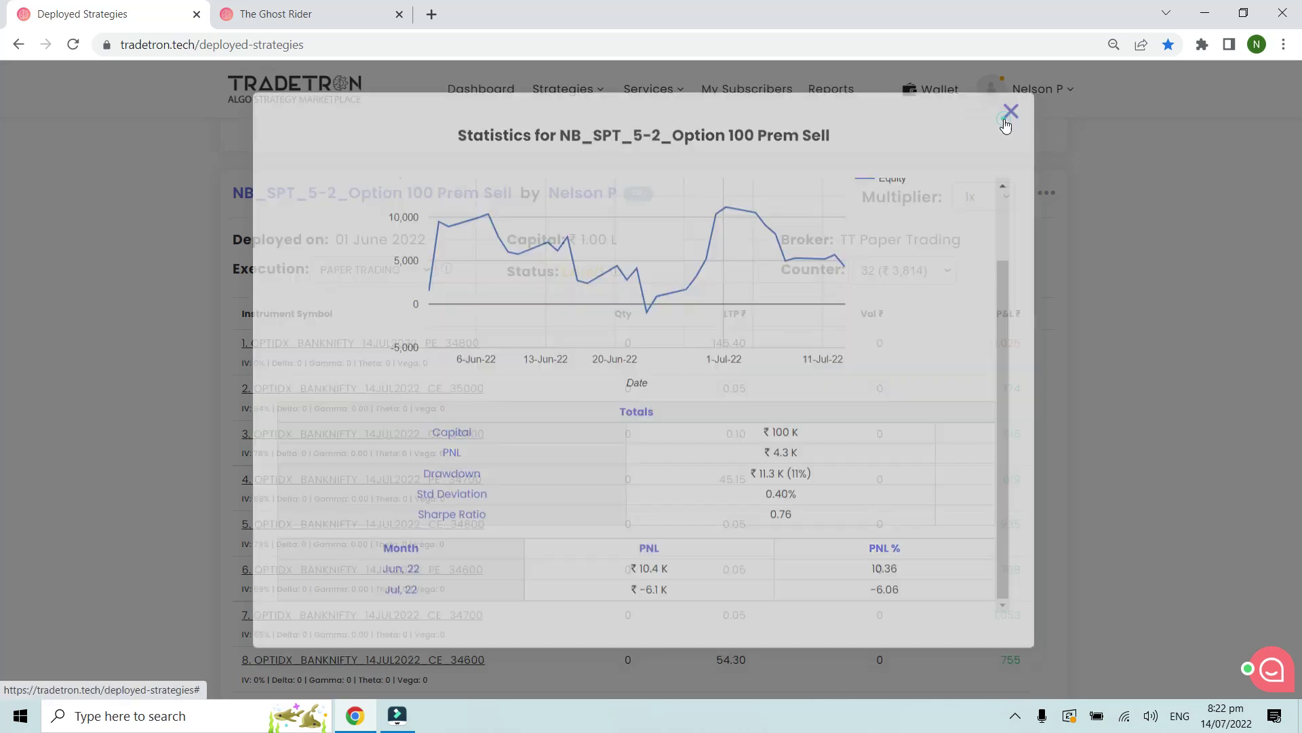
pyautogui.scroll(-1, 949, 414)
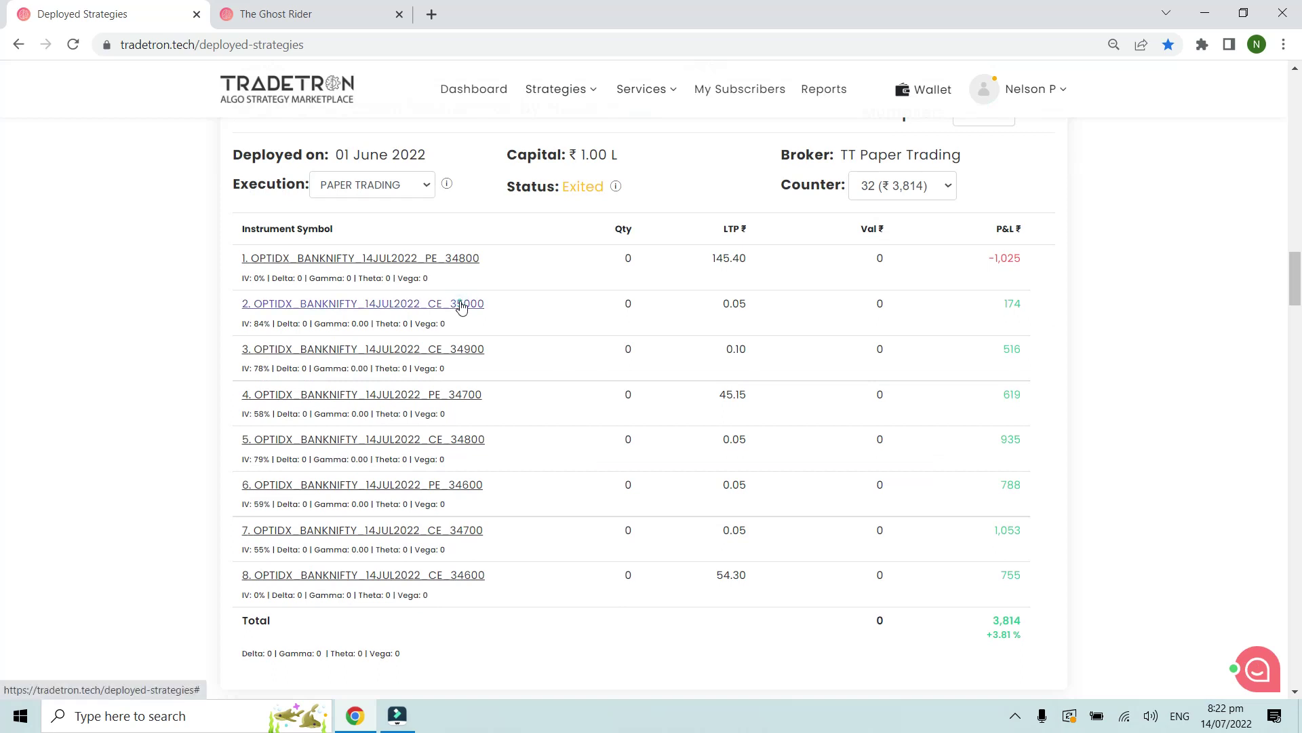
# - Check the OPTIDX_BANKNIFTY_14JUL2022_CE_35000 positions, then download NB_SPT_5-2_Option 100 Prem Sell's trade data
pyautogui.click(463, 302)
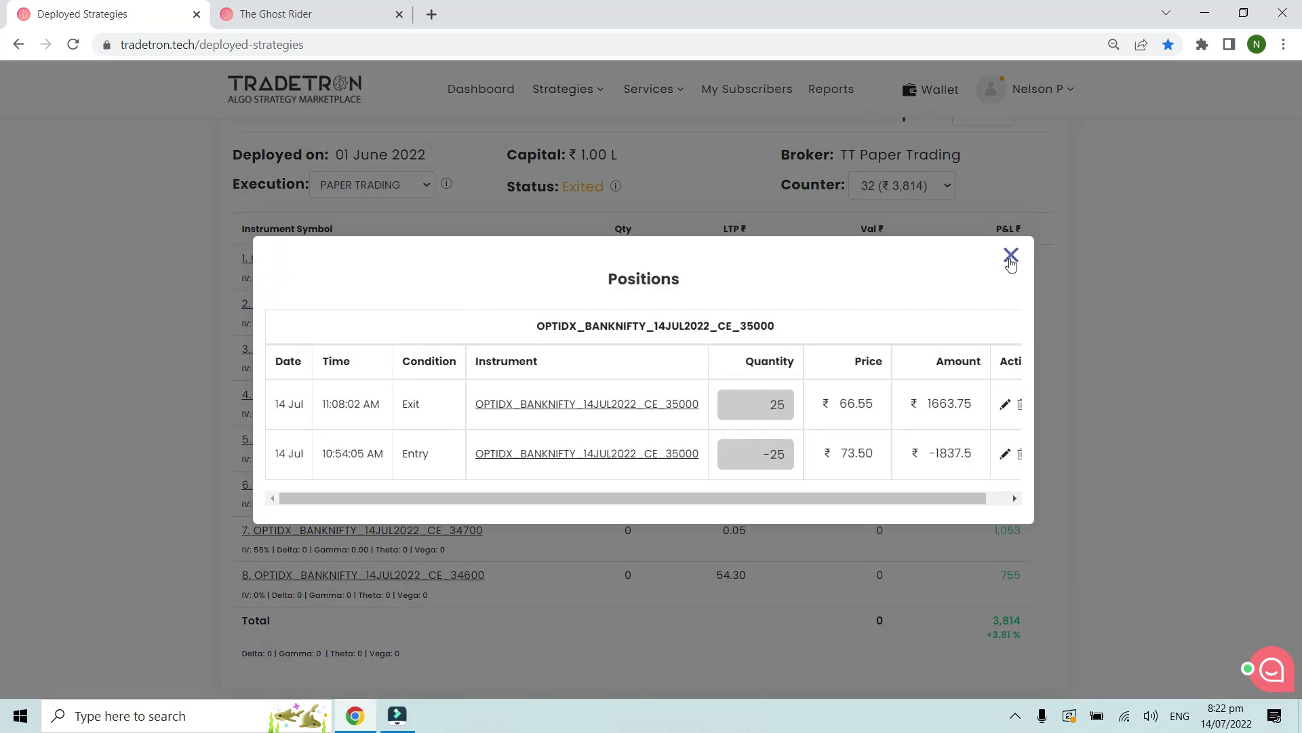
pyautogui.click(1010, 255)
pyautogui.scroll(1, 1014, 244)
pyautogui.click(1045, 197)
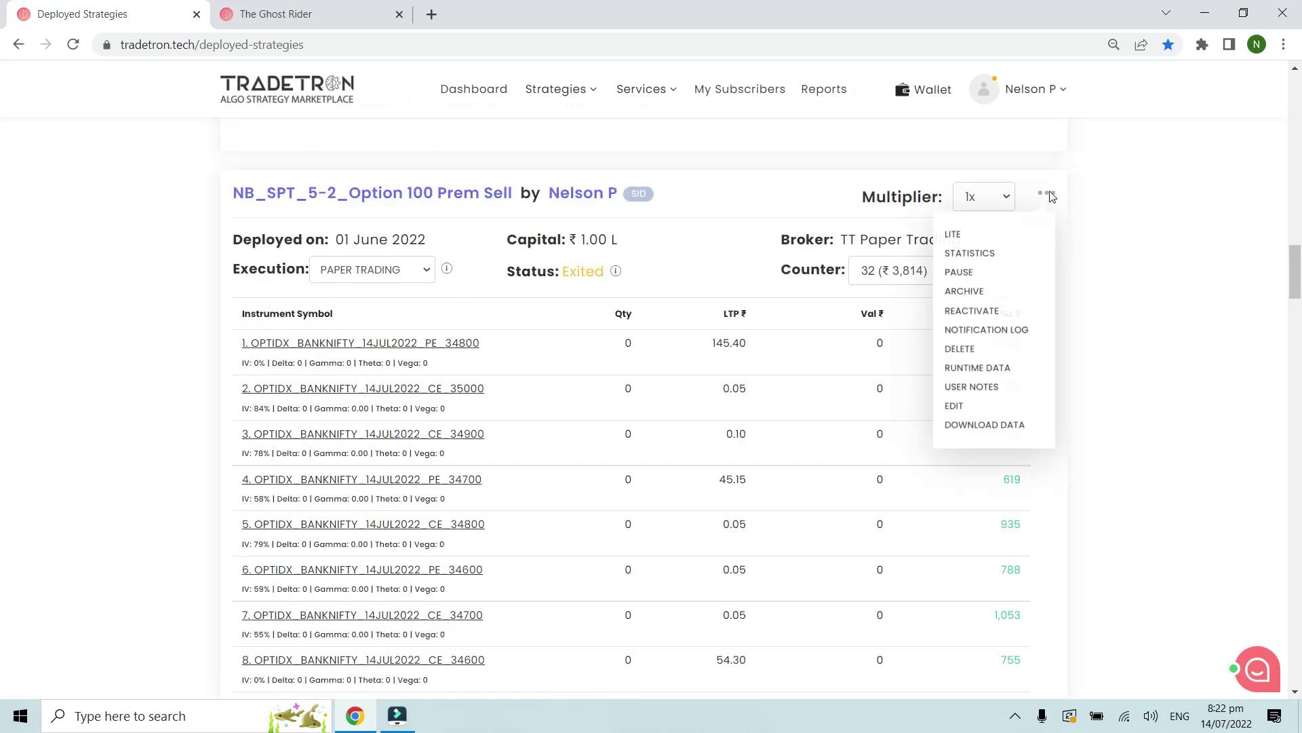
pyautogui.click(974, 427)
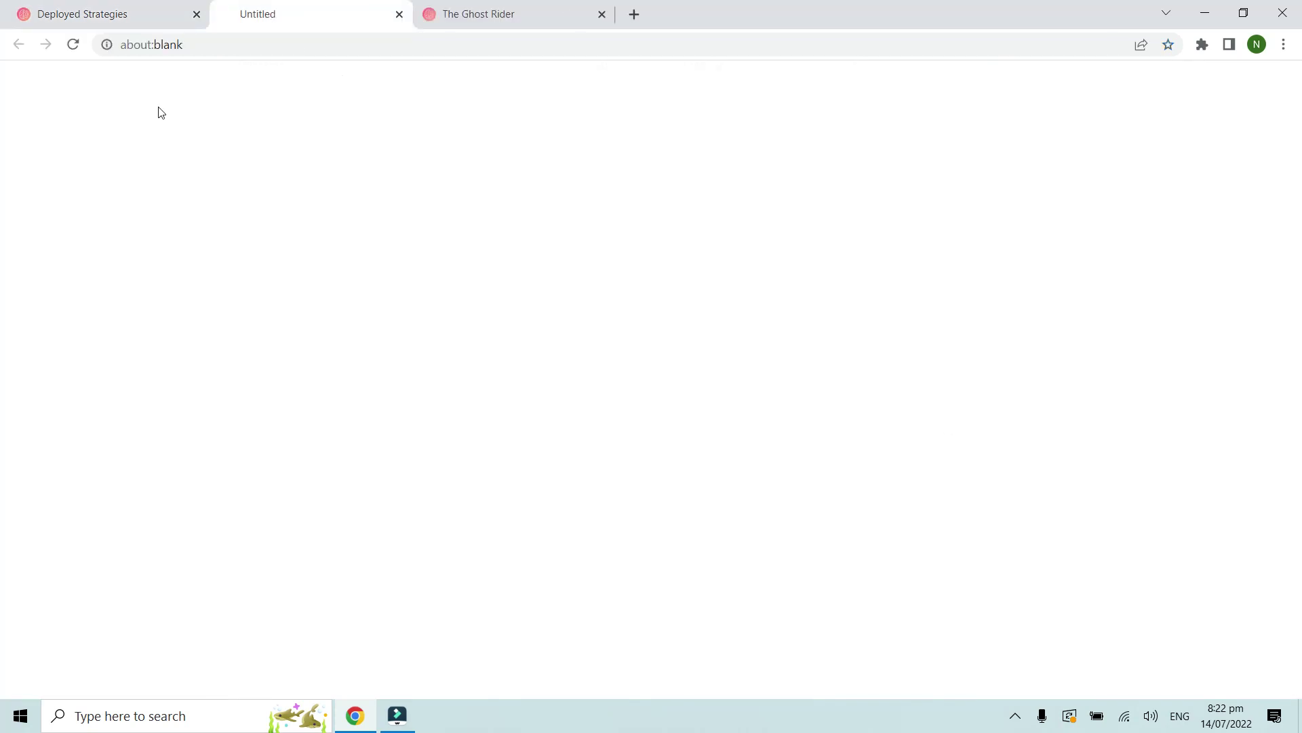
# - Open the downloaded NB_SPT_5-2_Option 100 Prem Sell workbook in Excel and enable editing
pyautogui.click(79, 677)
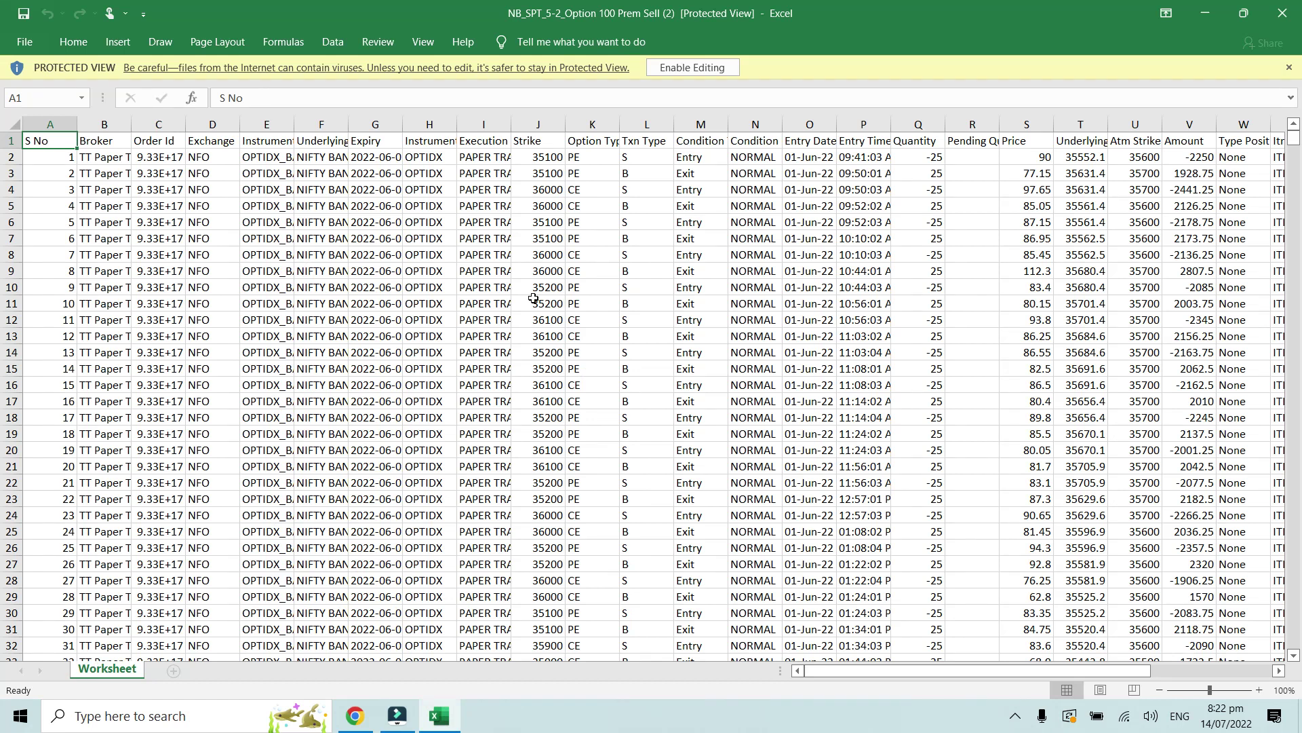
pyautogui.click(533, 298)
pyautogui.click(693, 70)
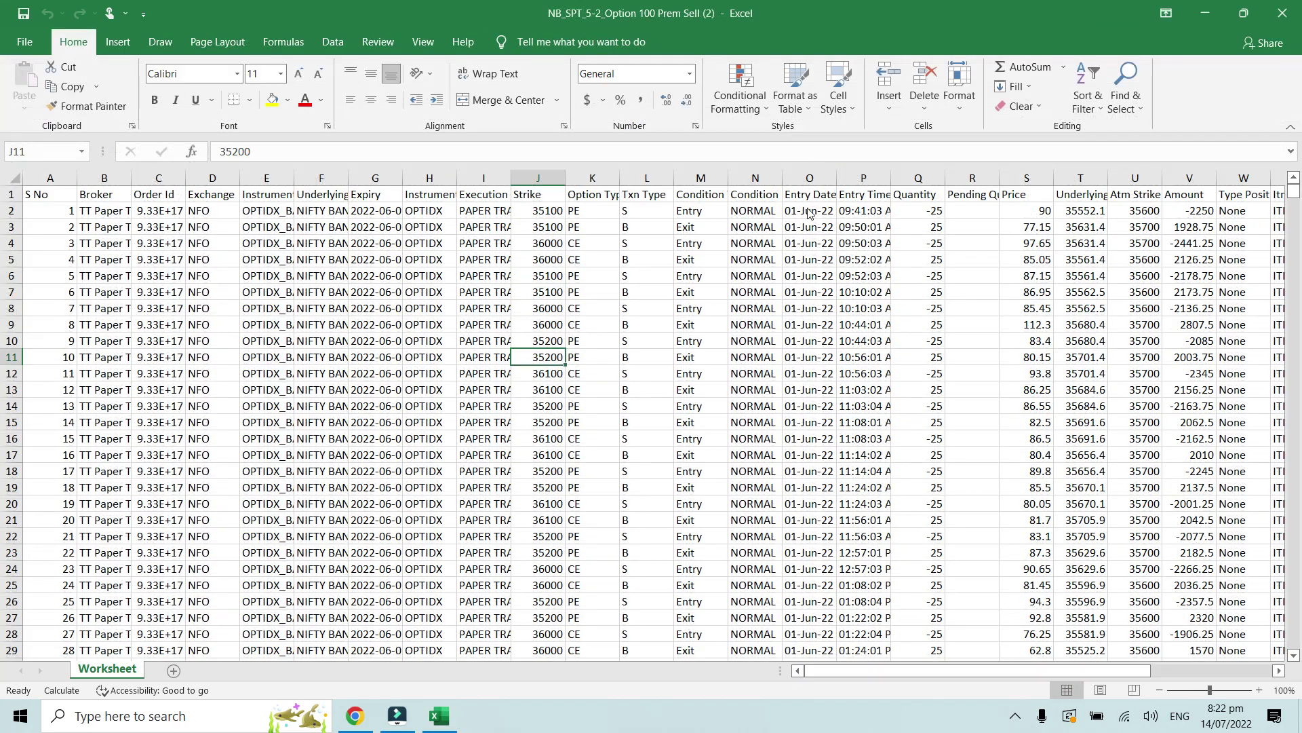
# - Jump down the Entry Date column from O2 to the last entry at row 1105, then close Excel
pyautogui.click(804, 210)
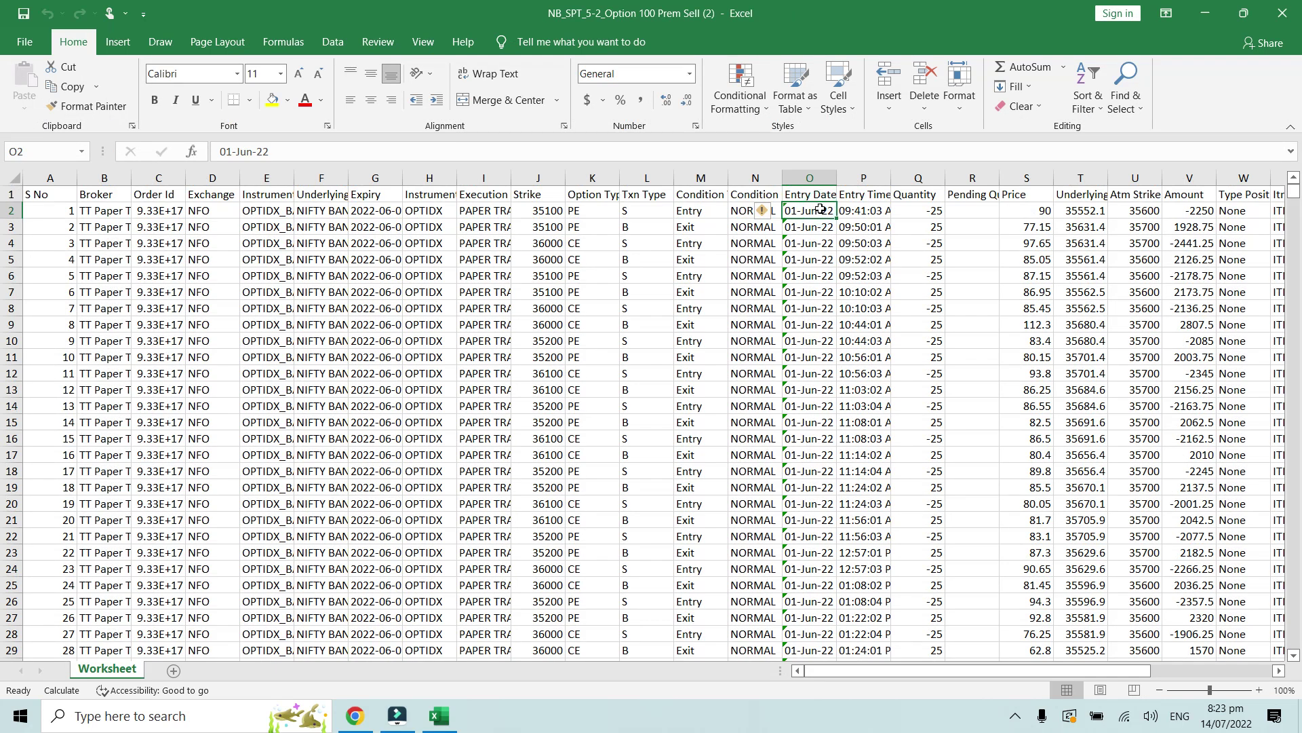
pyautogui.hotkey('ctrl', 'Down')
pyautogui.scroll(6, 850, 281)
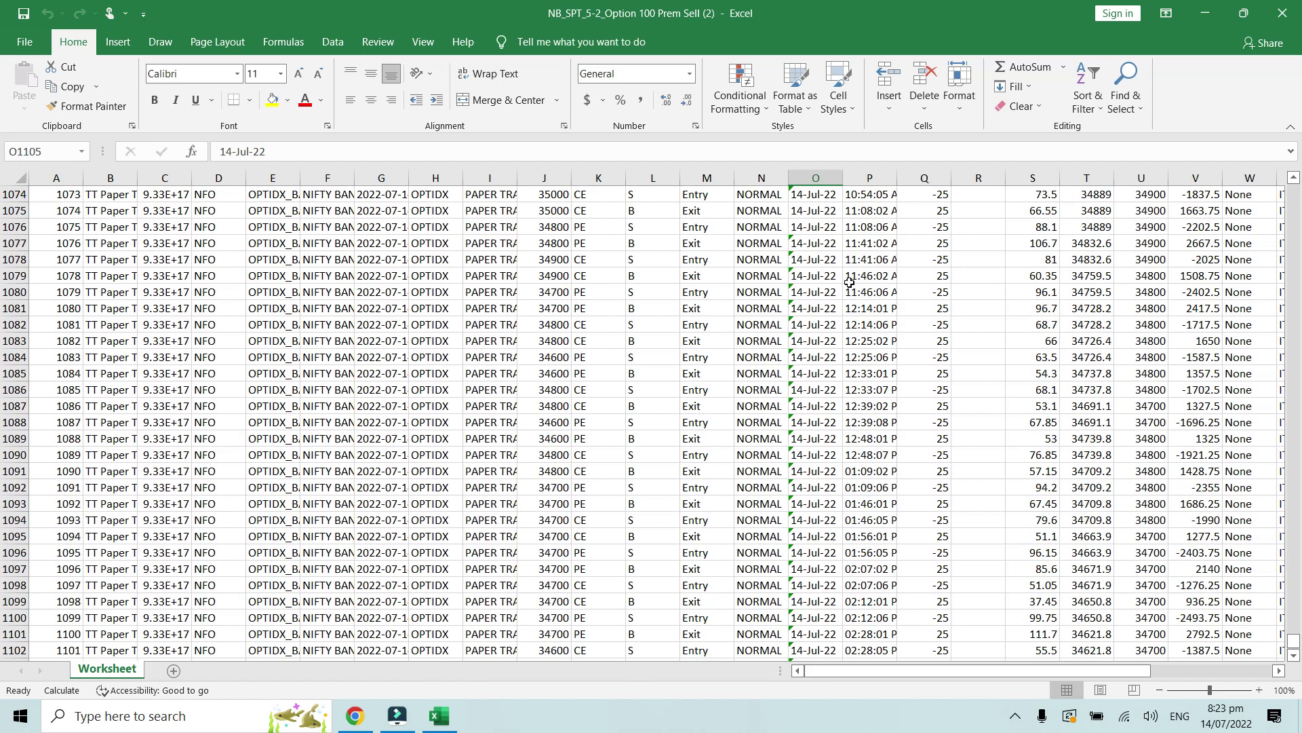
pyautogui.scroll(18, 850, 282)
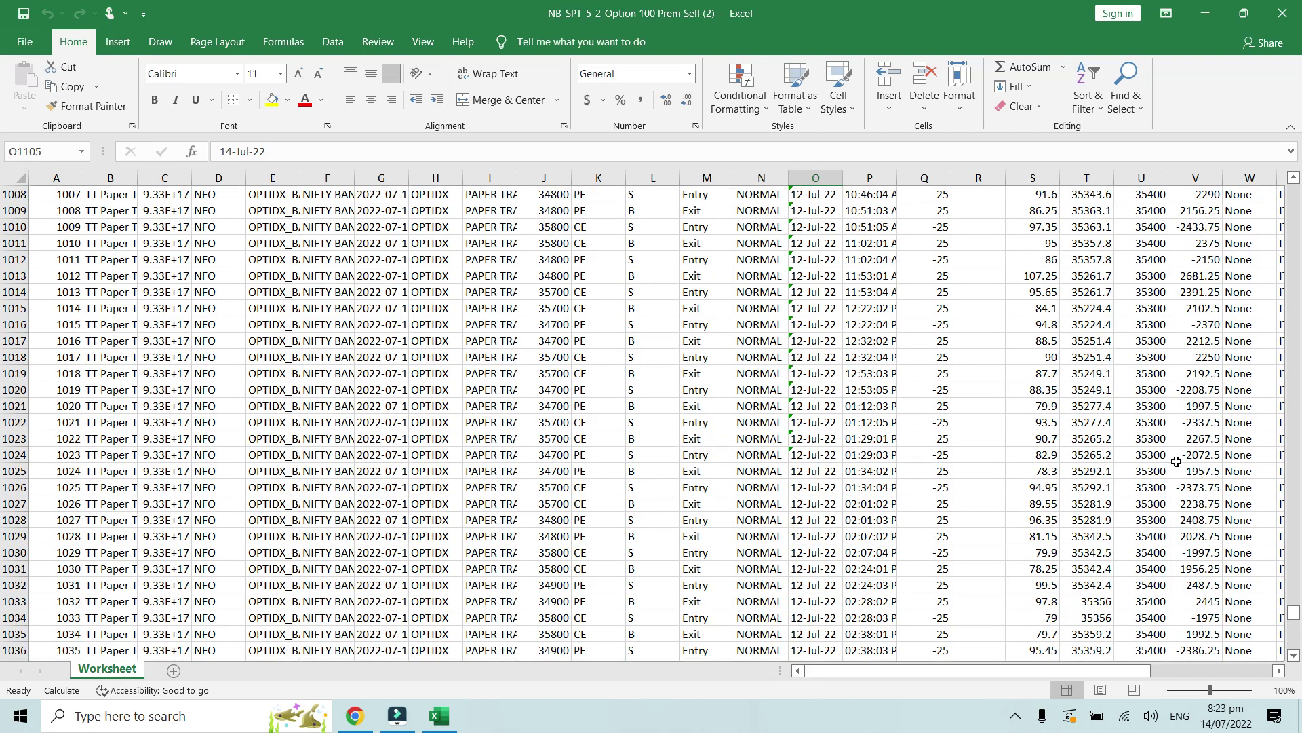
pyautogui.click(1282, 13)
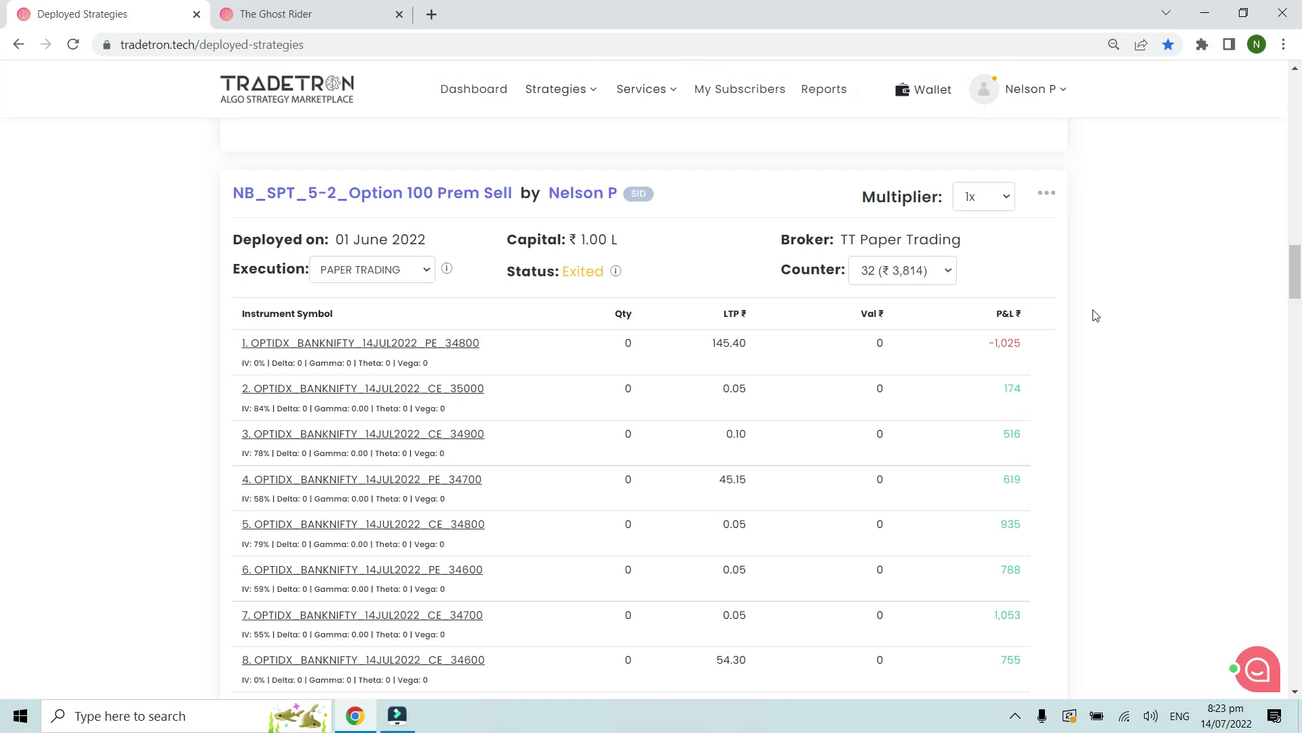
# - Scroll the Deployed Strategies page up to the Summary panel and The Ghost Rider card
pyautogui.scroll(1, 1096, 315)
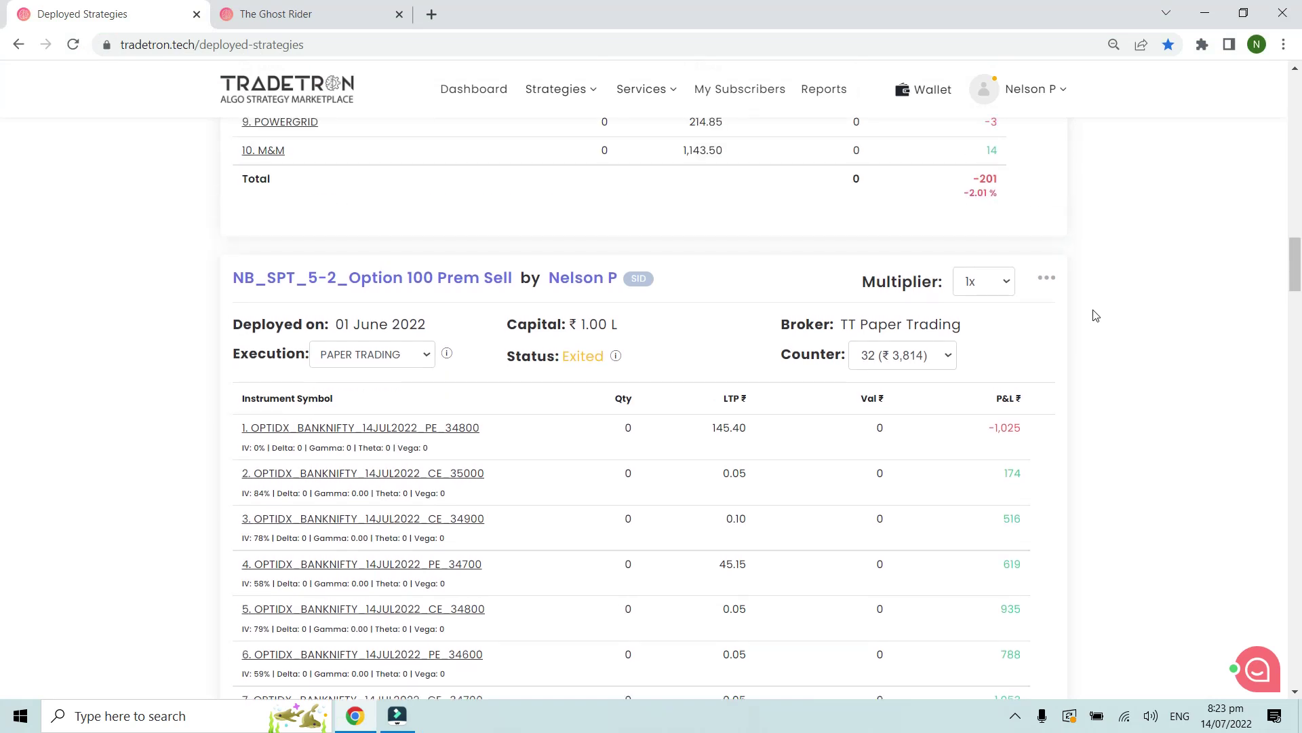
pyautogui.scroll(5, 1096, 315)
pyautogui.scroll(10, 1092, 315)
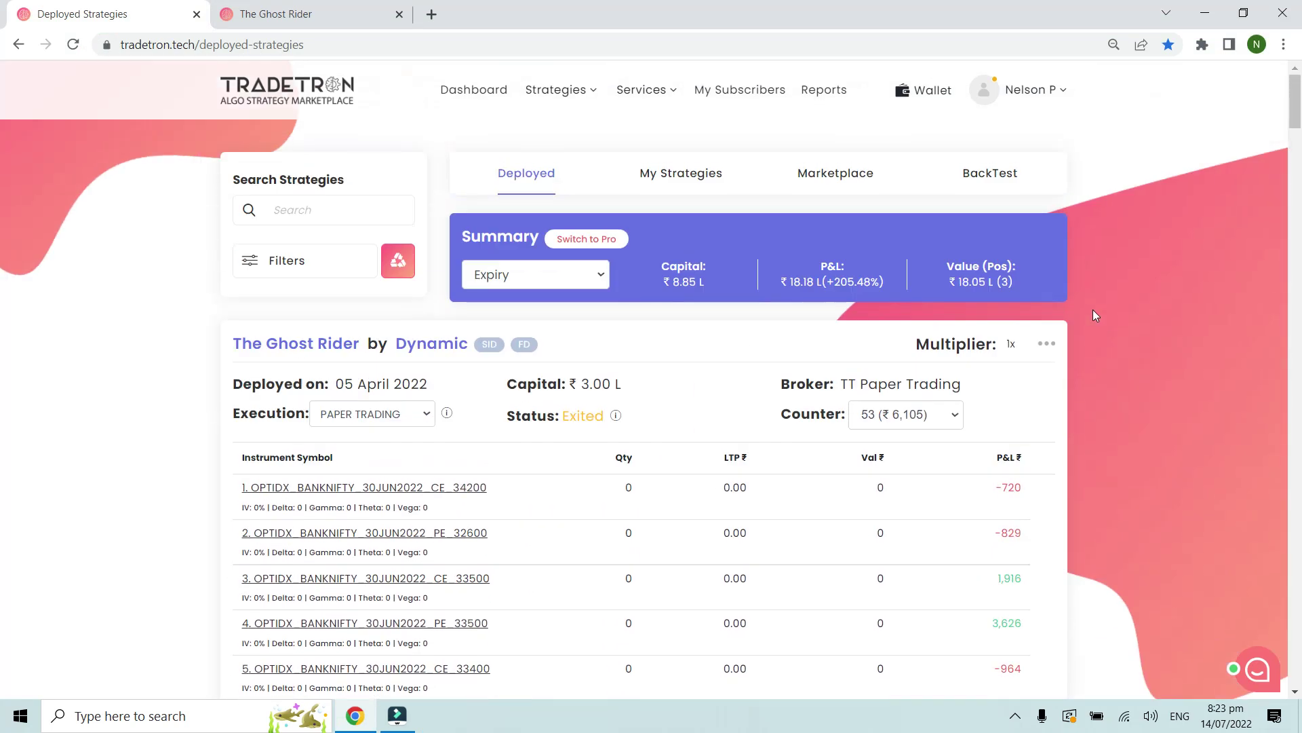